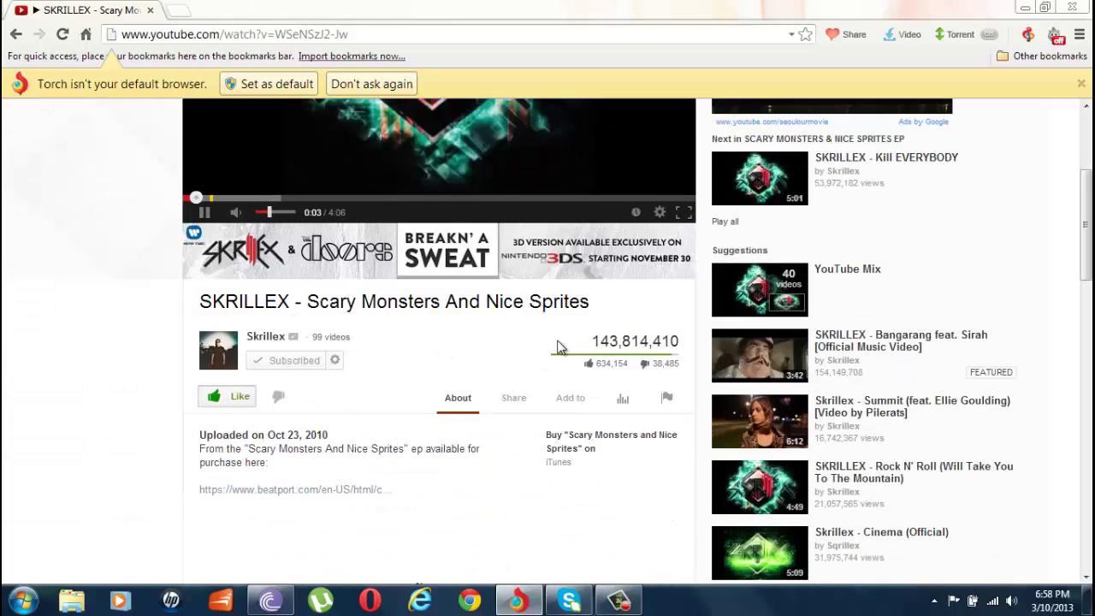
Step: Dismiss the default-browser notice on the YouTube page and minimize the browser to show the desktop
{"action": "left_click_drag", "start_coordinate": [589, 301], "coordinate": [183, 303]}
{"action": "left_click", "coordinate": [123, 331]}
{"action": "scroll", "coordinate": [944, 162], "scroll_direction": "up", "scroll_amount": 3}
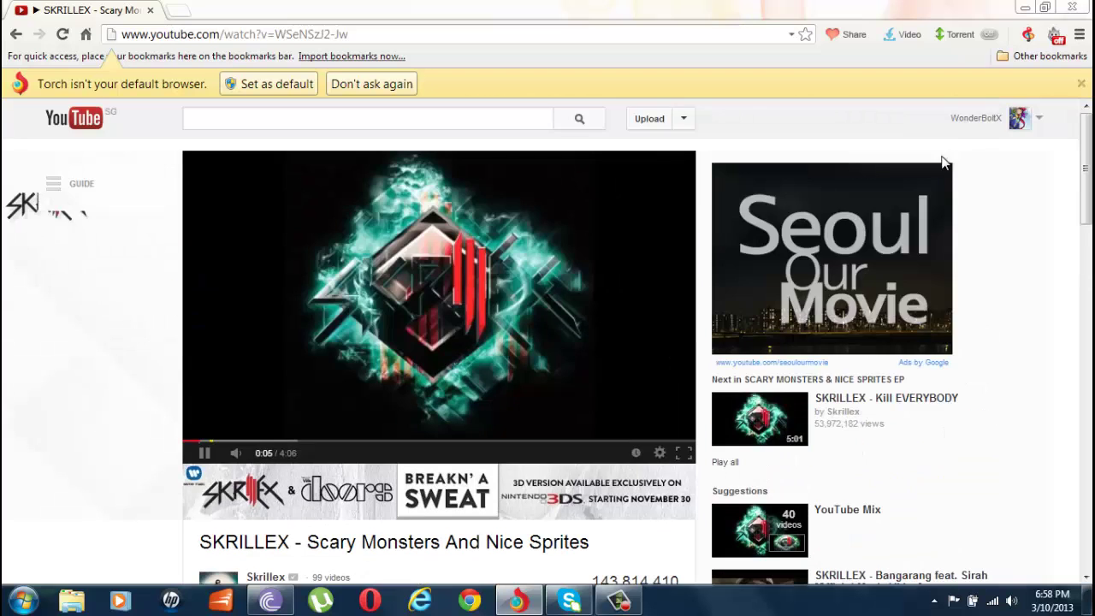
{"action": "left_click", "coordinate": [1082, 83]}
{"action": "left_click", "coordinate": [1025, 7]}
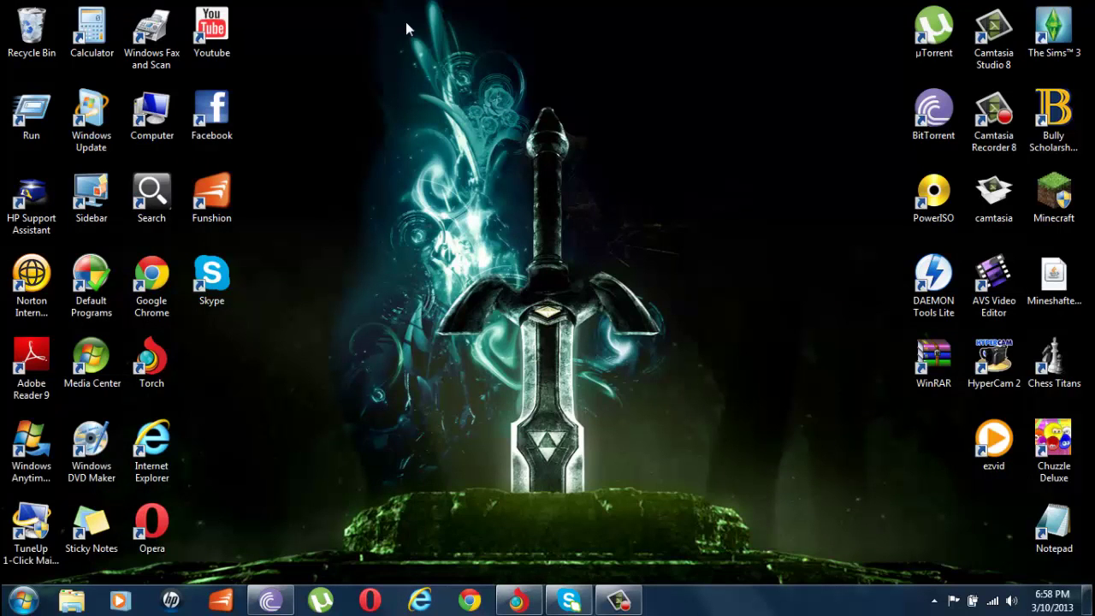
Step: Refresh the desktop and open the Control Panel's list of programs to uninstall
{"action": "right_click", "coordinate": [432, 74]}
{"action": "left_click", "coordinate": [445, 114]}
{"action": "left_click", "coordinate": [17, 610]}
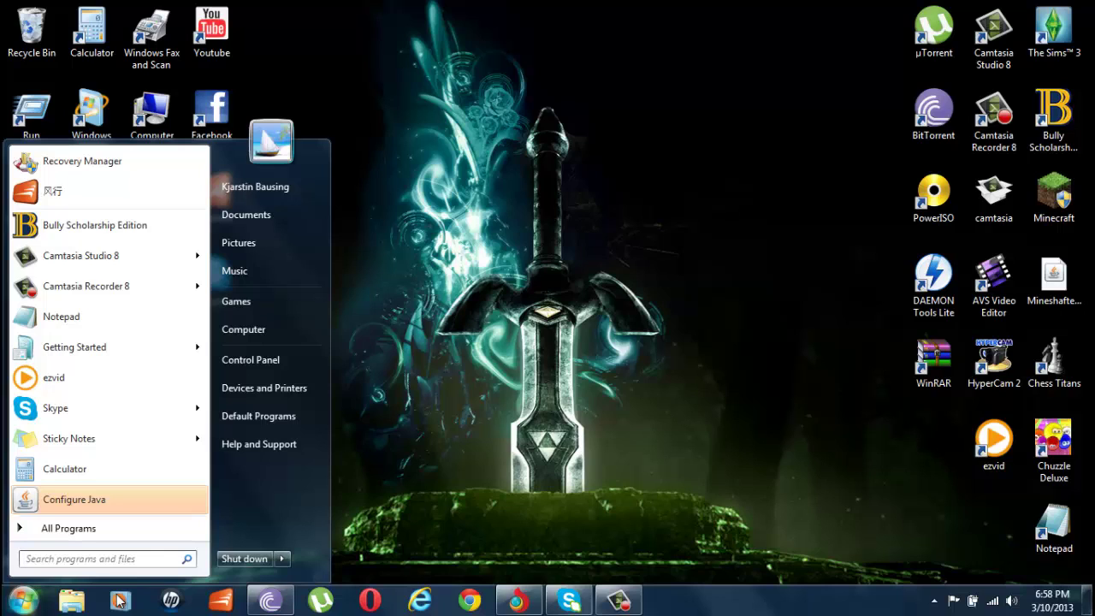
{"action": "left_click", "coordinate": [250, 366]}
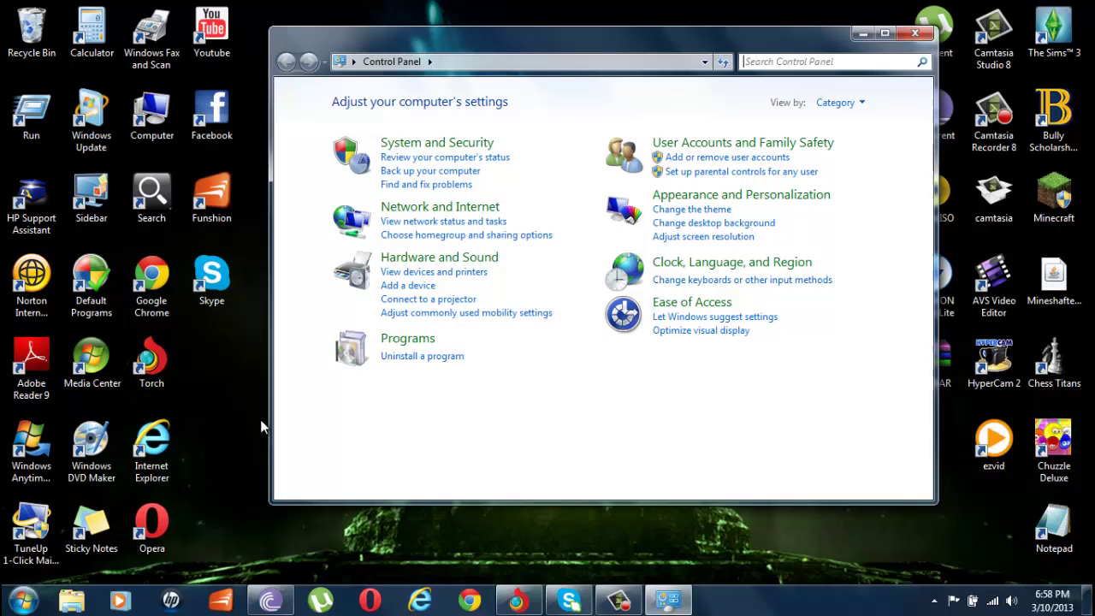
{"action": "left_click", "coordinate": [412, 357]}
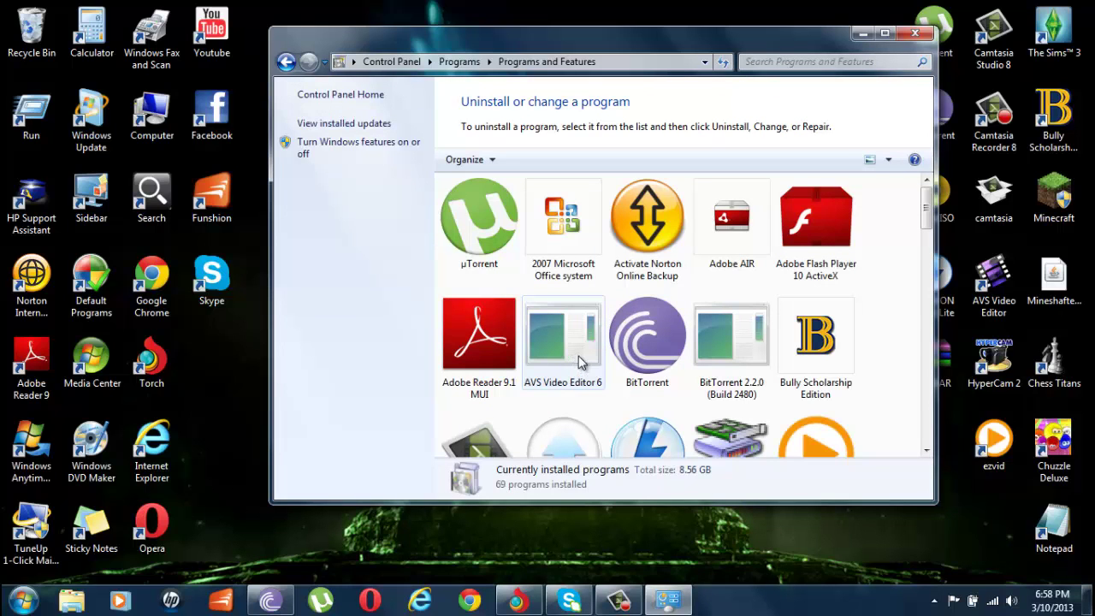
Step: Uninstall SoftStylus from the installed programs and confirm its removal
{"action": "scroll", "coordinate": [754, 267], "scroll_direction": "down", "scroll_amount": 2}
{"action": "scroll", "coordinate": [754, 267], "scroll_direction": "down", "scroll_amount": 5}
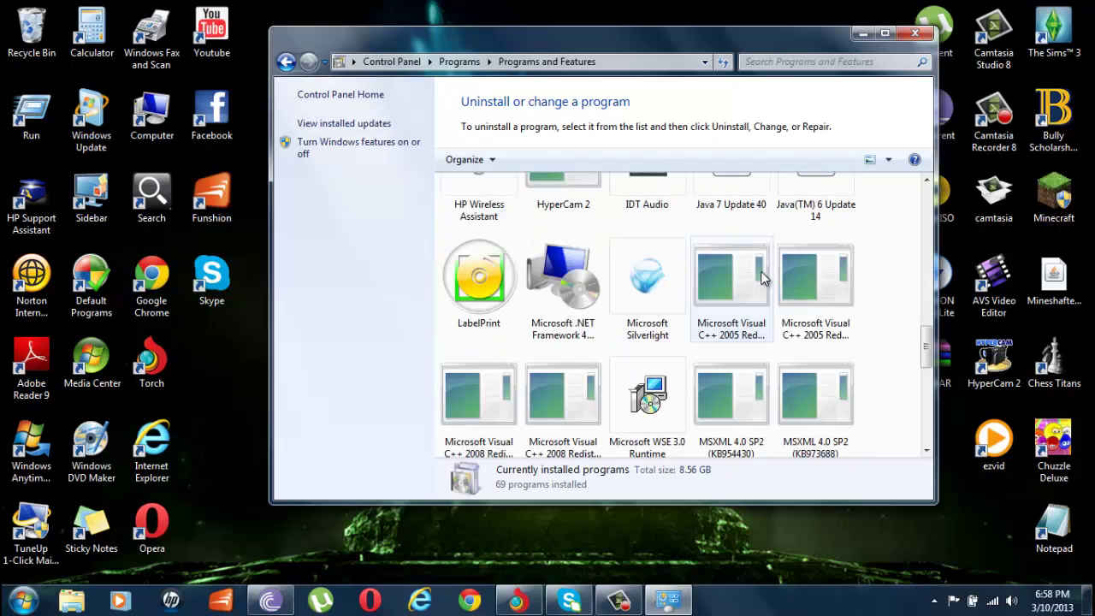
{"action": "scroll", "coordinate": [590, 298], "scroll_direction": "down", "scroll_amount": 10}
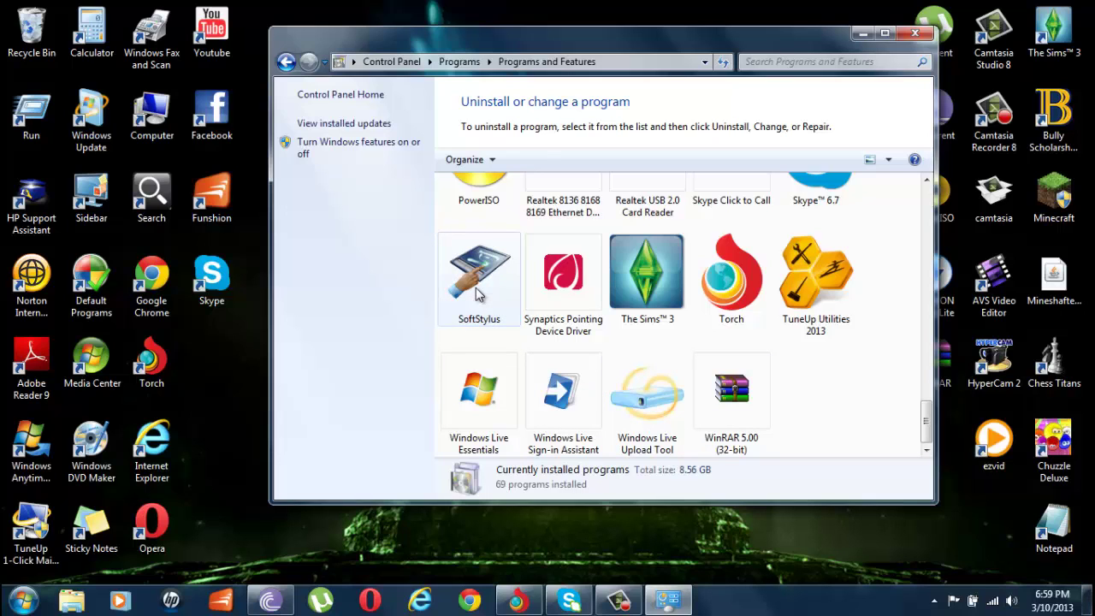
{"action": "right_click", "coordinate": [478, 294]}
{"action": "left_click", "coordinate": [514, 299]}
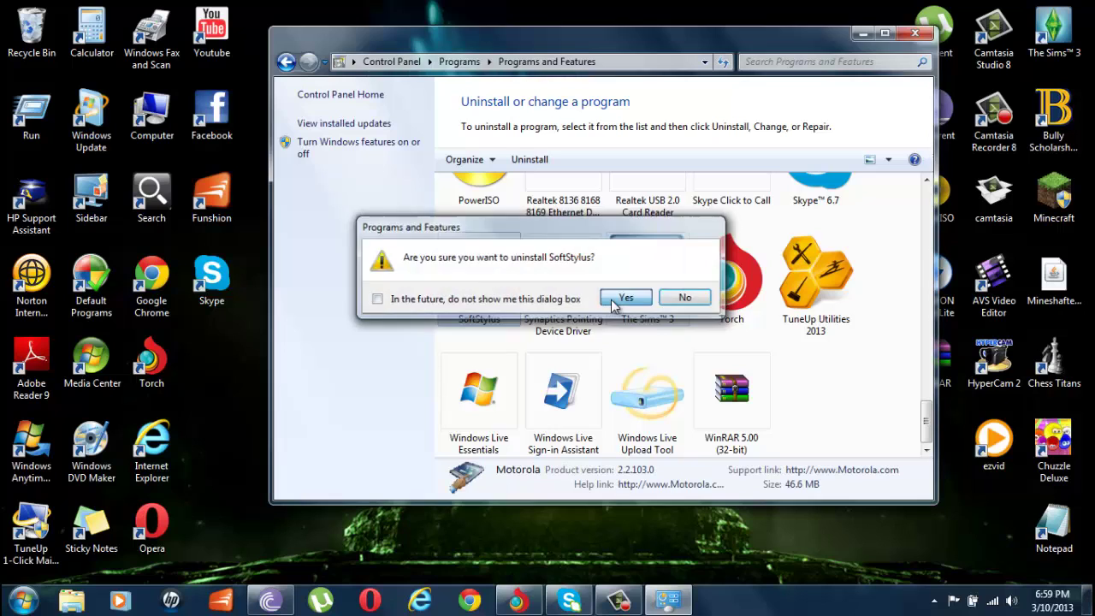
{"action": "left_click", "coordinate": [624, 300]}
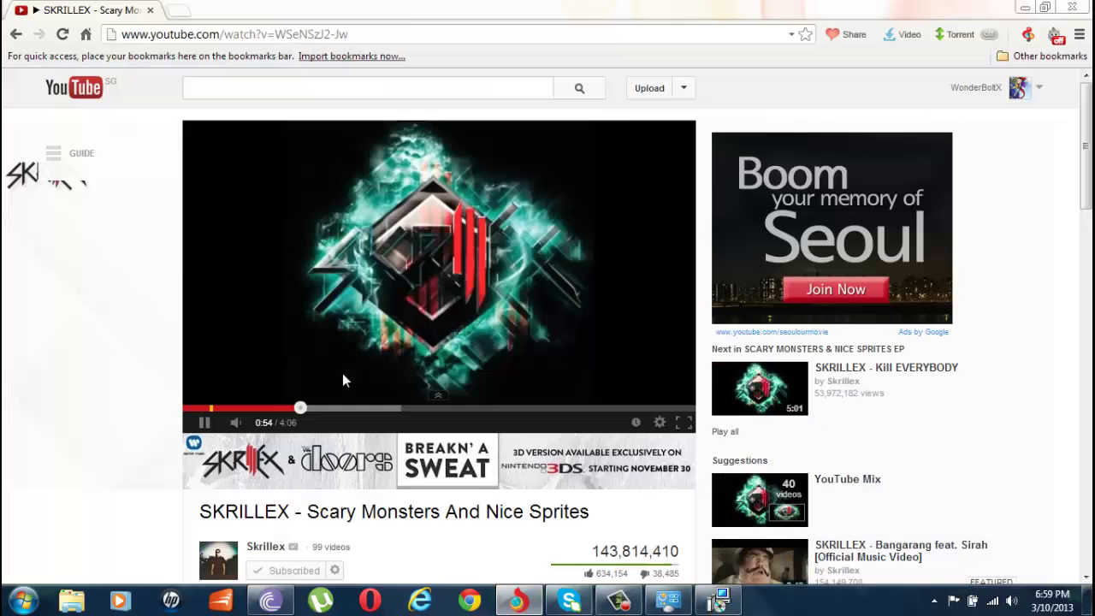
Step: Switch to the Torch browser, pause the playing YouTube video, and pause the screen recorder
{"action": "left_click", "coordinate": [517, 601]}
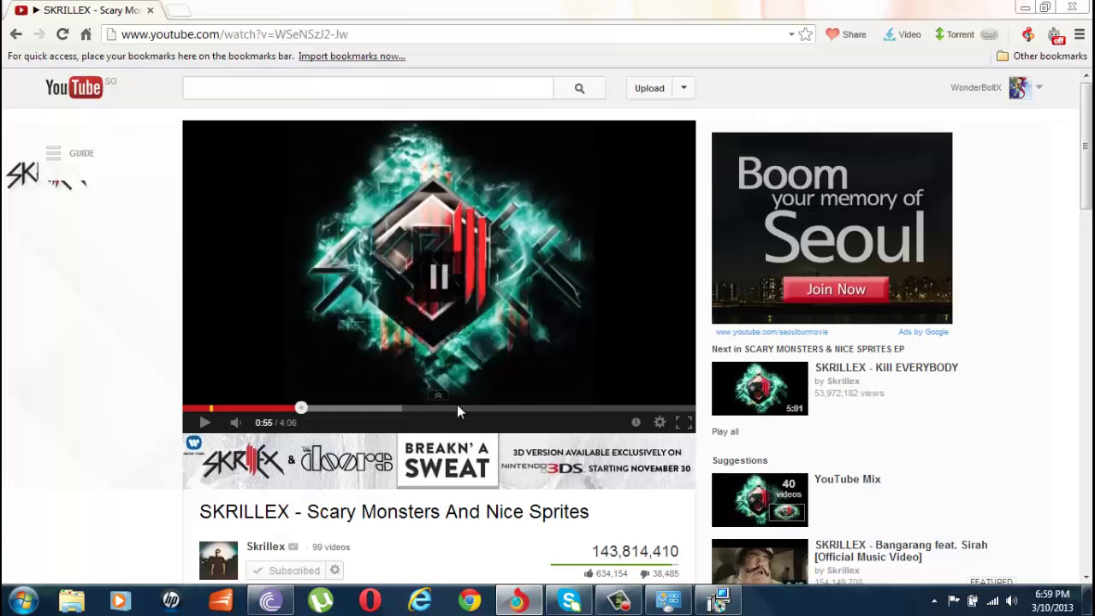
{"action": "left_click", "coordinate": [668, 600]}
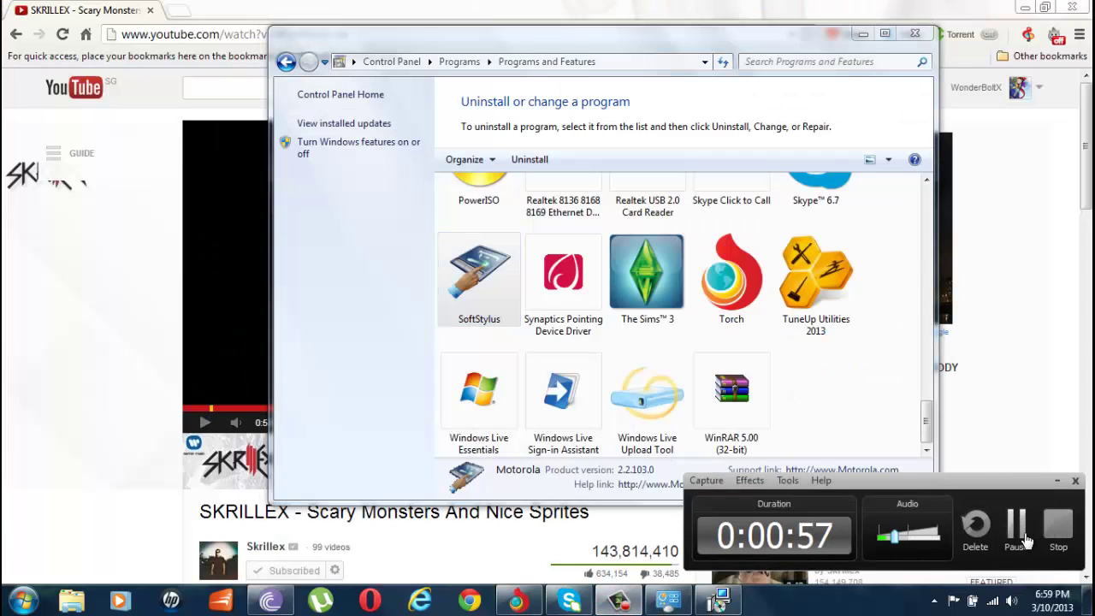
{"action": "left_click", "coordinate": [1017, 526]}
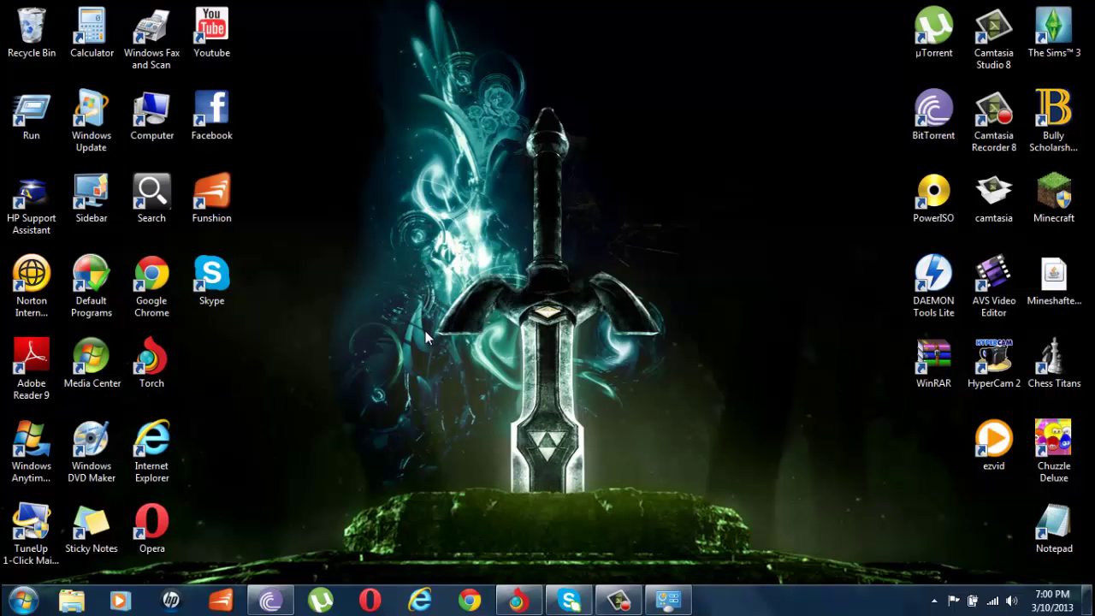
Step: Review the installed programs in Programs and Features again and close the window
{"action": "right_click", "coordinate": [534, 30]}
{"action": "left_click", "coordinate": [579, 75]}
{"action": "left_click", "coordinate": [669, 601]}
{"action": "scroll", "coordinate": [426, 331], "scroll_direction": "up", "scroll_amount": 2}
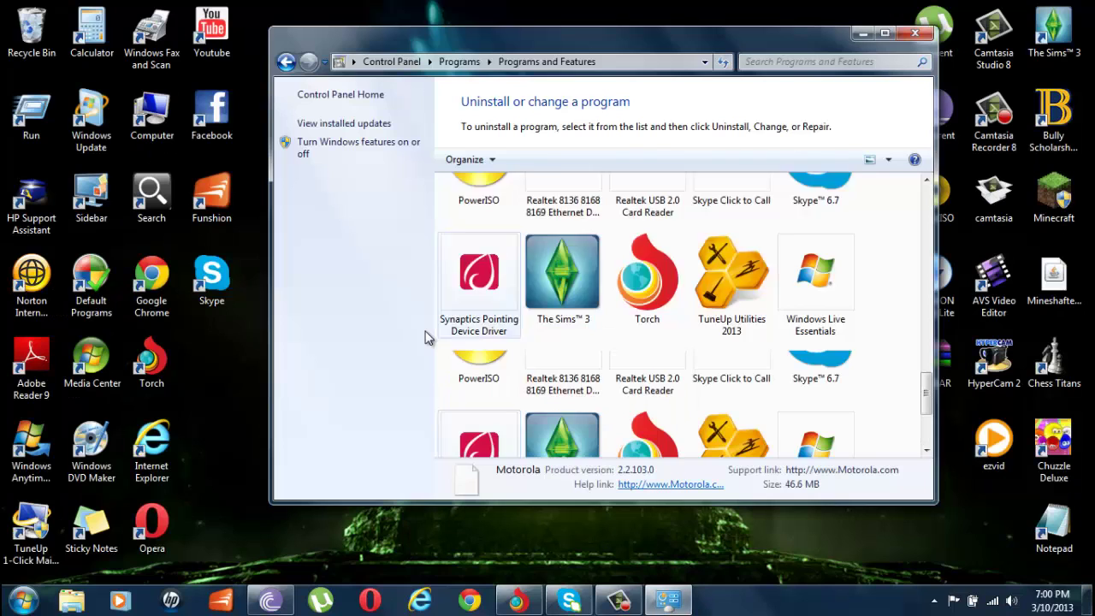
{"action": "scroll", "coordinate": [427, 338], "scroll_direction": "up", "scroll_amount": 10}
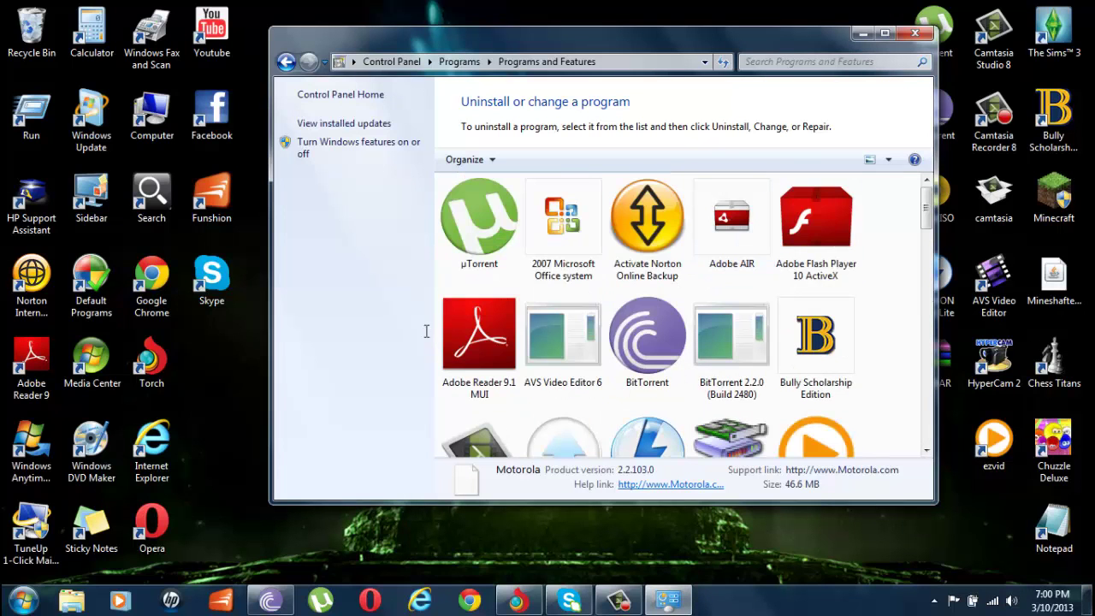
{"action": "left_click", "coordinate": [915, 33]}
{"action": "right_click", "coordinate": [509, 96]}
{"action": "left_click", "coordinate": [552, 140]}
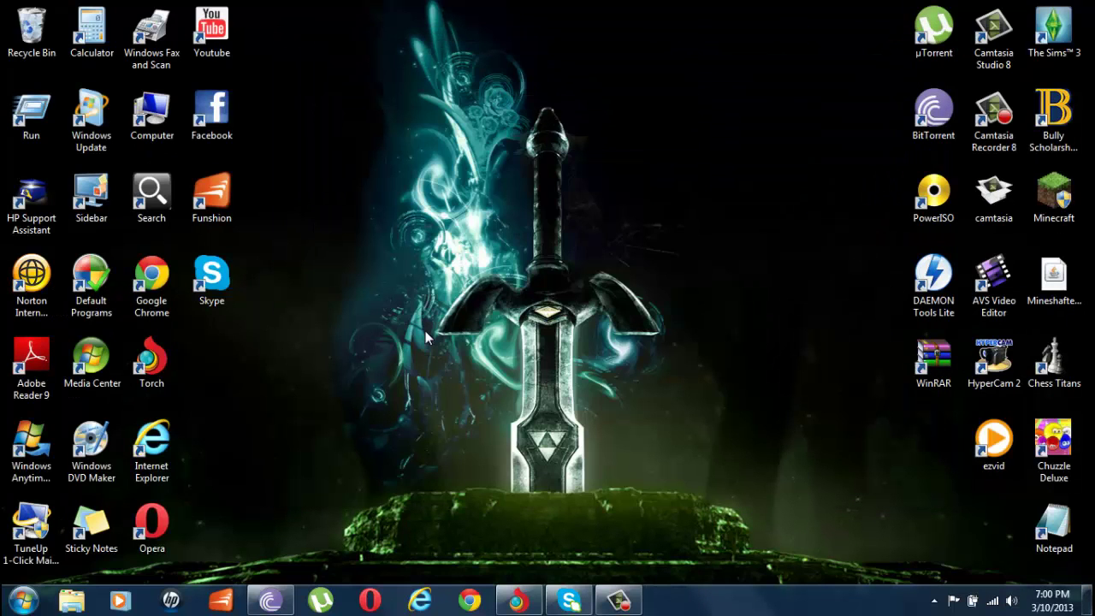
{"action": "key", "text": "shift+F10"}
{"action": "key", "text": "e"}
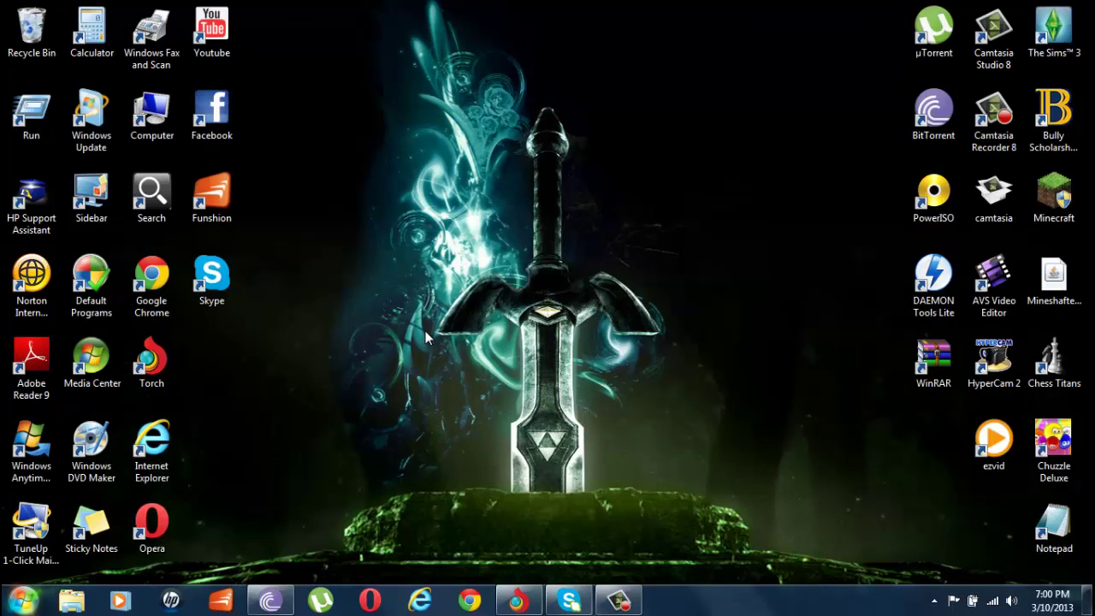
Step: Open the Program Files folder on Local Disk (C:) in Windows Explorer
{"action": "key", "text": "super+1"}
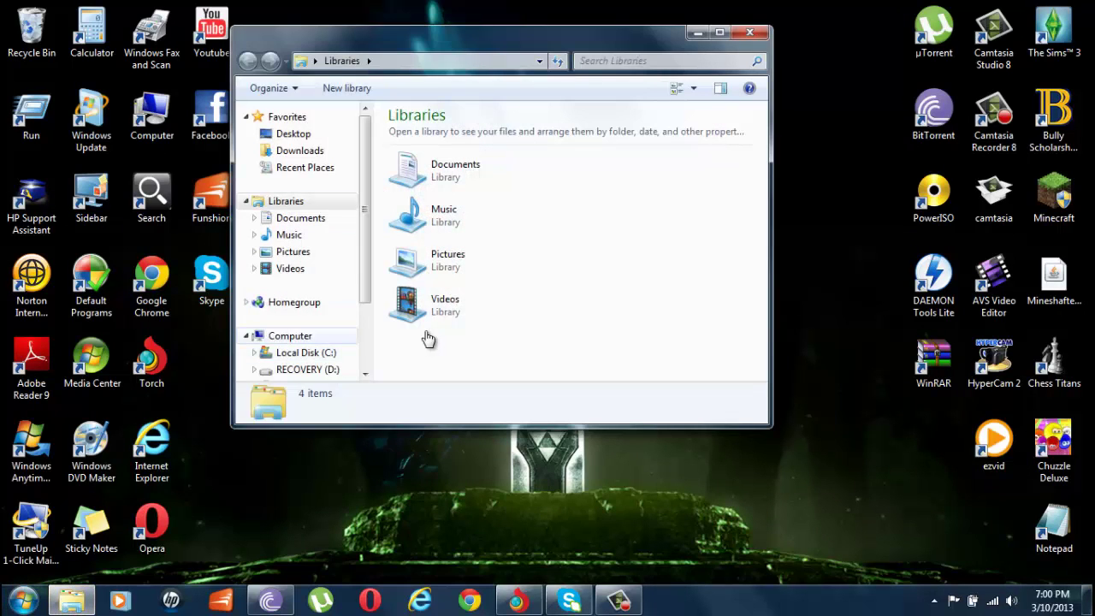
{"action": "left_click", "coordinate": [290, 336]}
{"action": "double_click", "coordinate": [469, 151]}
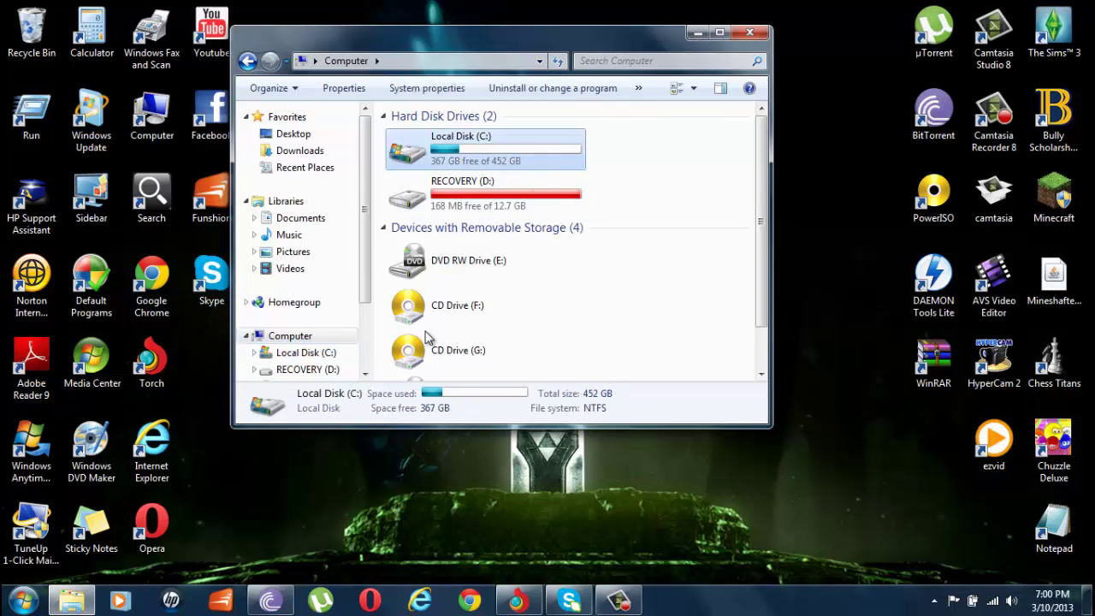
{"action": "key", "text": "Up"}
{"action": "key", "text": "Return"}
Step: Look through the subfolders of Program Files for folders belonging to unwanted programs
{"action": "key", "text": "Down"}
{"action": "key", "text": "Down"}
{"action": "key", "text": "Down"}
{"action": "key", "text": "Down"}
{"action": "key", "text": "Down"}
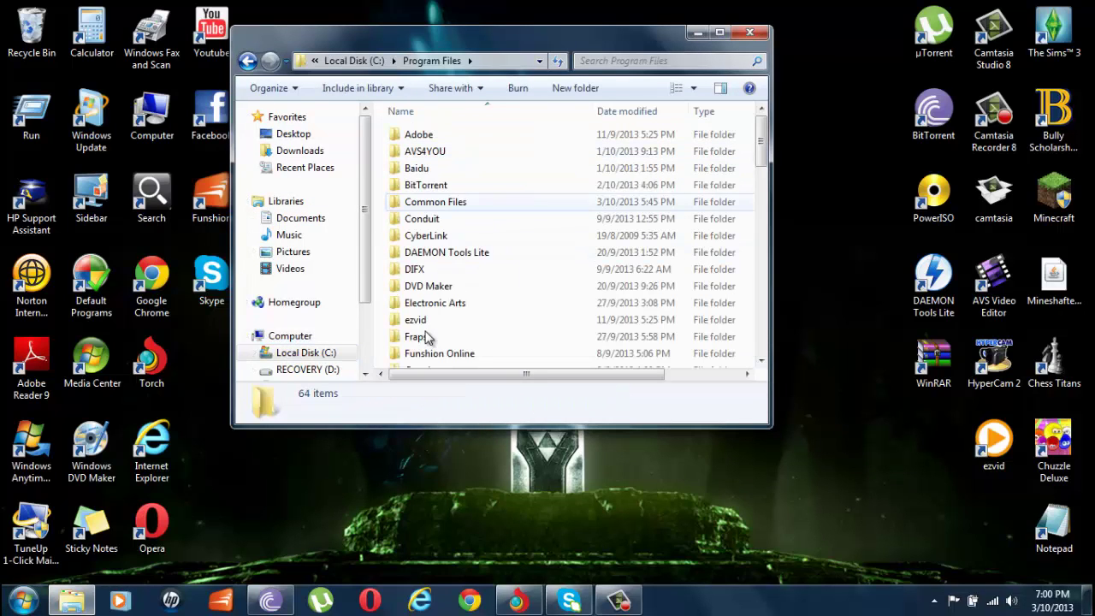
{"action": "key", "text": "Down"}
{"action": "key", "text": "Down"}
{"action": "key", "text": "Down"}
{"action": "key", "text": "Down"}
{"action": "key", "text": "Down"}
{"action": "key", "text": "Down"}
{"action": "key", "text": "Down"}
{"action": "key", "text": "Down"}
{"action": "key", "text": "Down"}
{"action": "key", "text": "Down"}
{"action": "key", "text": "Down"}
{"action": "key", "text": "Down"}
{"action": "key", "text": "Down"}
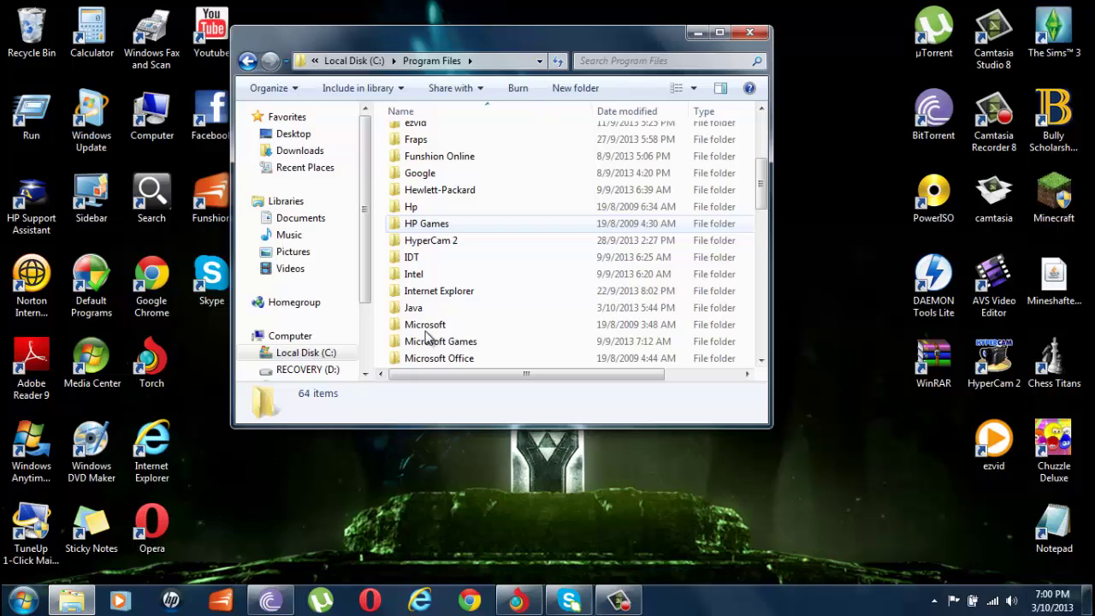
{"action": "key", "text": "Up"}
{"action": "key", "text": "Up"}
{"action": "key", "text": "Down"}
{"action": "key", "text": "Down"}
{"action": "key", "text": "Down"}
{"action": "key", "text": "Up"}
{"action": "key", "text": "Up"}
{"action": "key", "text": "Down"}
{"action": "key", "text": "Down"}
{"action": "key", "text": "Down"}
{"action": "key", "text": "Down"}
{"action": "key", "text": "Down"}
{"action": "key", "text": "Up"}
{"action": "key", "text": "Up"}
{"action": "key", "text": "Up"}
{"action": "key", "text": "Up"}
{"action": "key", "text": "Up"}
{"action": "key", "text": "Up"}
{"action": "key", "text": "Up"}
{"action": "key", "text": "Down"}
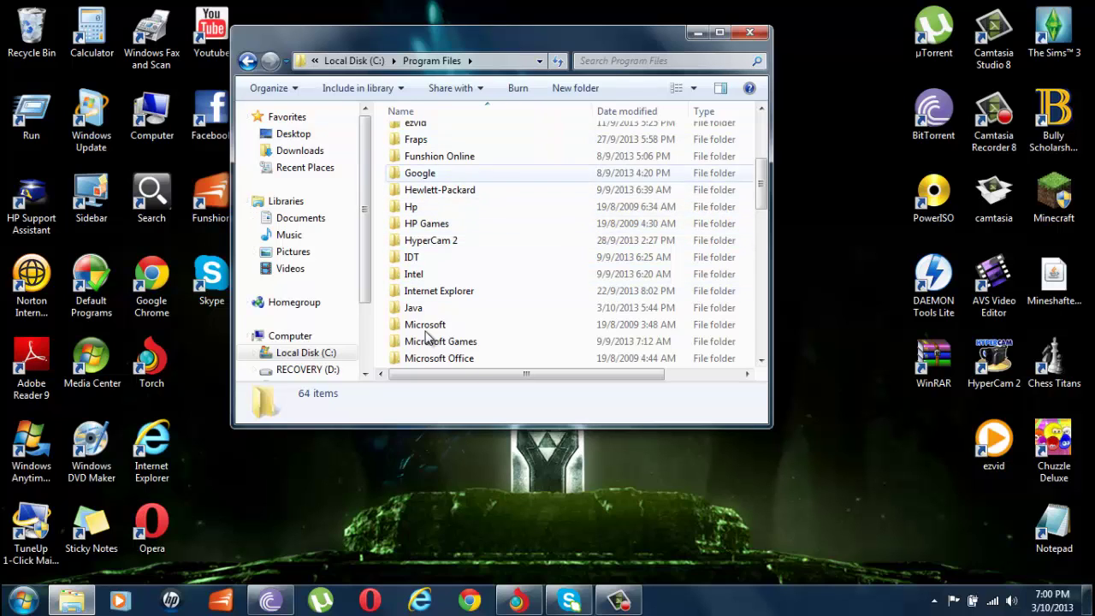
{"action": "key", "text": "Down"}
{"action": "key", "text": "Down"}
{"action": "key", "text": "Down"}
{"action": "key", "text": "Down"}
{"action": "scroll", "coordinate": [425, 337], "scroll_direction": "down", "scroll_amount": 1}
{"action": "key", "text": "Down"}
{"action": "key", "text": "Down"}
{"action": "key", "text": "Down"}
{"action": "key", "text": "Down"}
{"action": "key", "text": "Down"}
{"action": "scroll", "coordinate": [425, 337], "scroll_direction": "down", "scroll_amount": 1}
{"action": "key", "text": "Down"}
{"action": "key", "text": "Down"}
{"action": "key", "text": "Down"}
{"action": "key", "text": "Down"}
{"action": "scroll", "coordinate": [425, 337], "scroll_direction": "down", "scroll_amount": 1}
{"action": "key", "text": "Down"}
{"action": "key", "text": "Down"}
{"action": "key", "text": "Down"}
{"action": "key", "text": "Up"}
{"action": "key", "text": "Up"}
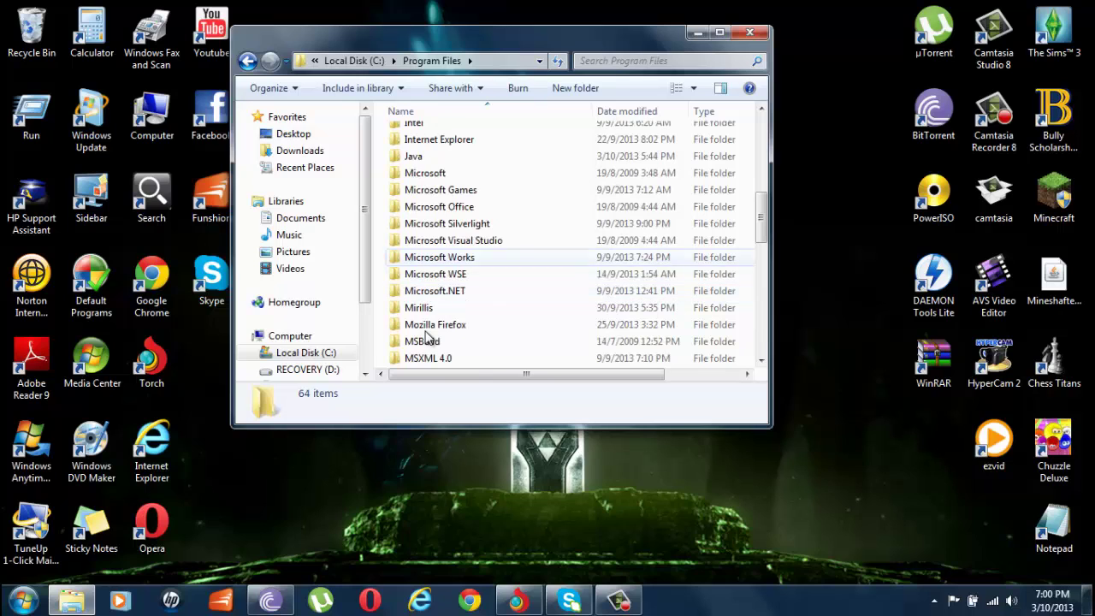
{"action": "key", "text": "Up"}
{"action": "key", "text": "Up"}
{"action": "key", "text": "Up"}
{"action": "scroll", "coordinate": [425, 336], "scroll_direction": "down", "scroll_amount": 1}
{"action": "key", "text": "Down"}
{"action": "key", "text": "Down"}
{"action": "key", "text": "Down"}
{"action": "key", "text": "Down"}
{"action": "key", "text": "Down"}
{"action": "key", "text": "Down"}
{"action": "key", "text": "Down"}
{"action": "key", "text": "Down"}
{"action": "scroll", "coordinate": [425, 336], "scroll_direction": "down", "scroll_amount": 1}
{"action": "key", "text": "Down"}
{"action": "key", "text": "Down"}
{"action": "key", "text": "Down"}
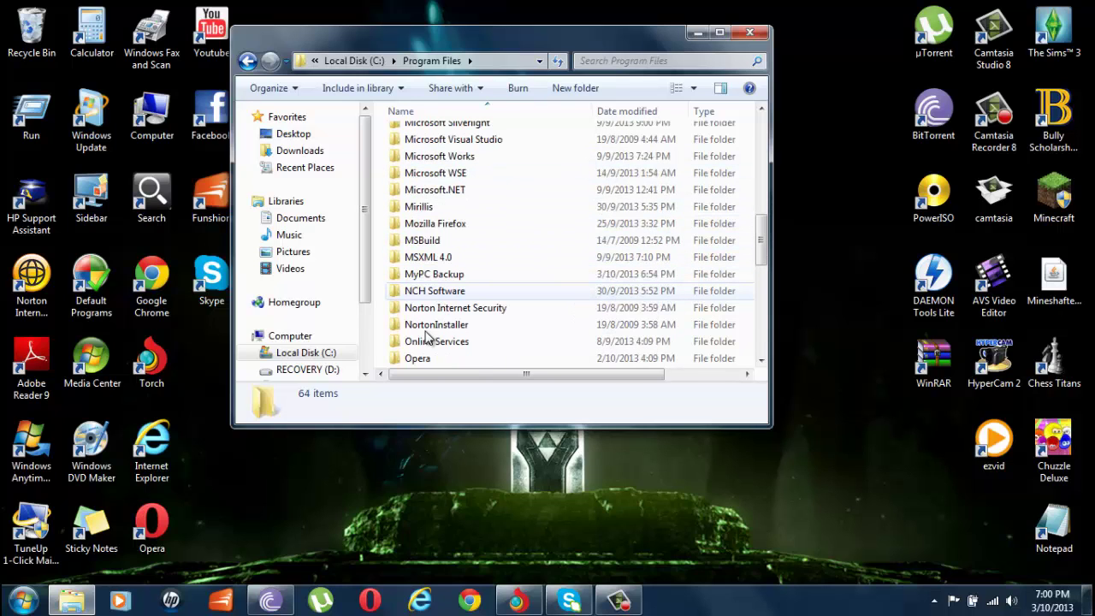
{"action": "key", "text": "Down"}
{"action": "key", "text": "Down"}
{"action": "key", "text": "Down"}
{"action": "scroll", "coordinate": [425, 336], "scroll_direction": "down", "scroll_amount": 1}
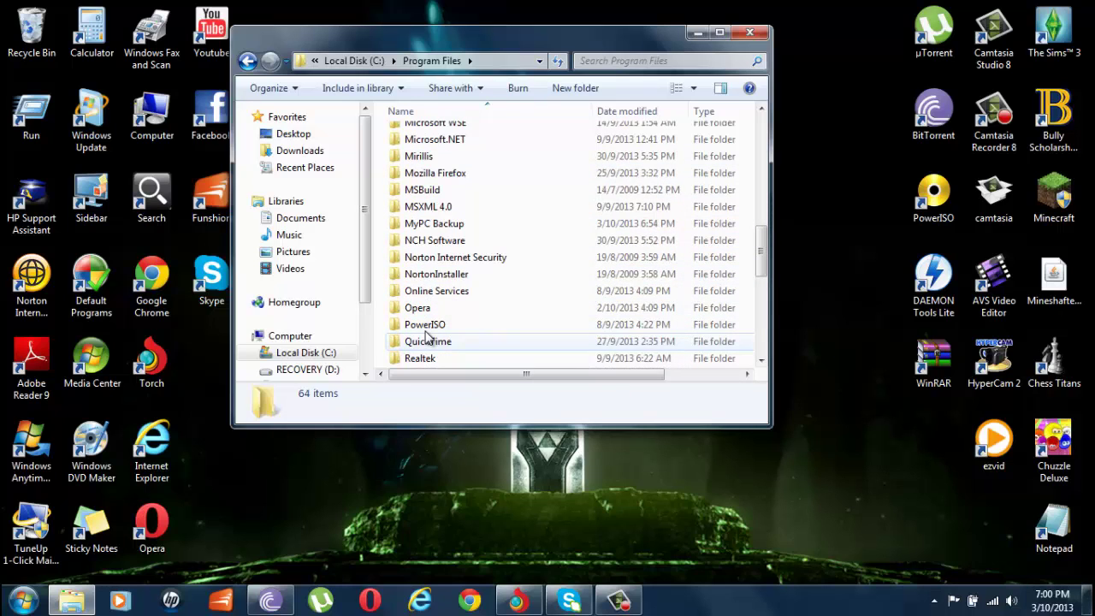
{"action": "scroll", "coordinate": [425, 336], "scroll_direction": "down", "scroll_amount": 1}
Step: Try to delete the MyPC Backup folder from Program Files
{"action": "key", "text": "Up"}
{"action": "key", "text": "Up"}
{"action": "key", "text": "Up"}
{"action": "key", "text": "Up"}
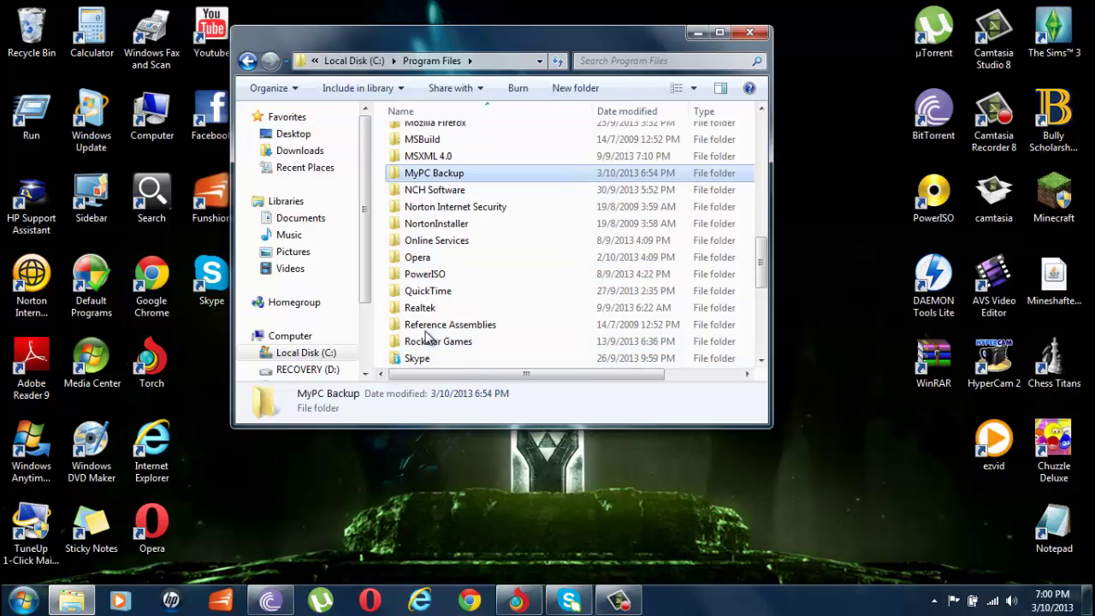
{"action": "key", "text": "shift+F10"}
{"action": "key", "text": "Down"}
{"action": "key", "text": "Down"}
{"action": "key", "text": "Down"}
{"action": "key", "text": "Down"}
{"action": "key", "text": "Down"}
{"action": "key", "text": "Down"}
{"action": "key", "text": "Down"}
{"action": "key", "text": "Down"}
{"action": "key", "text": "Down"}
{"action": "key", "text": "Down"}
{"action": "key", "text": "Down"}
{"action": "key", "text": "Down"}
{"action": "key", "text": "Down"}
{"action": "key", "text": "Down"}
{"action": "key", "text": "Down"}
{"action": "key", "text": "Down"}
{"action": "key", "text": "Down"}
{"action": "key", "text": "Down"}
{"action": "key", "text": "Return"}
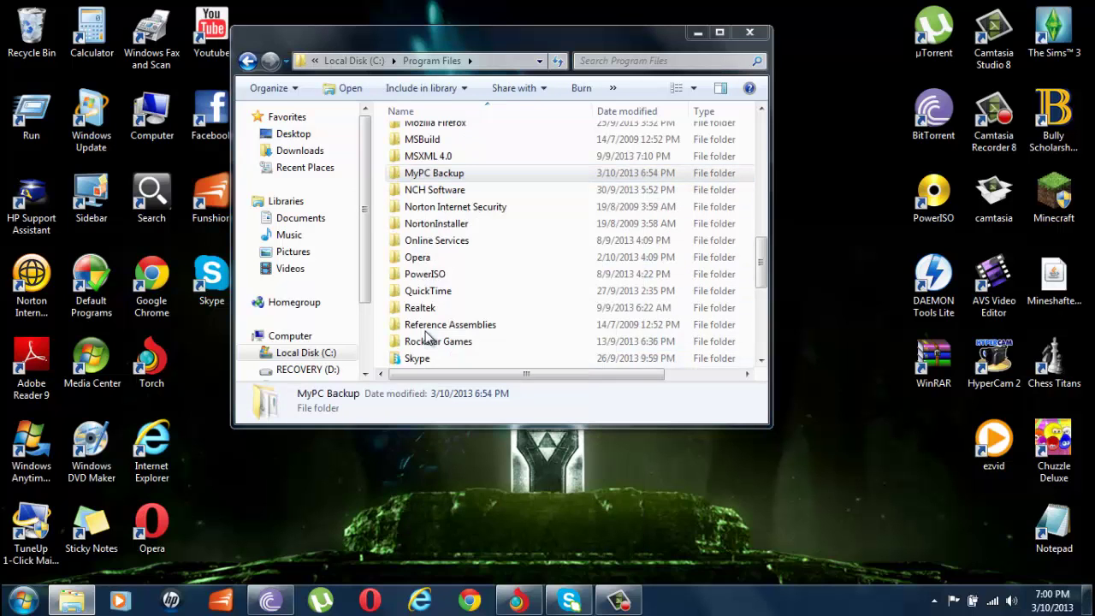
{"action": "key", "text": "Return"}
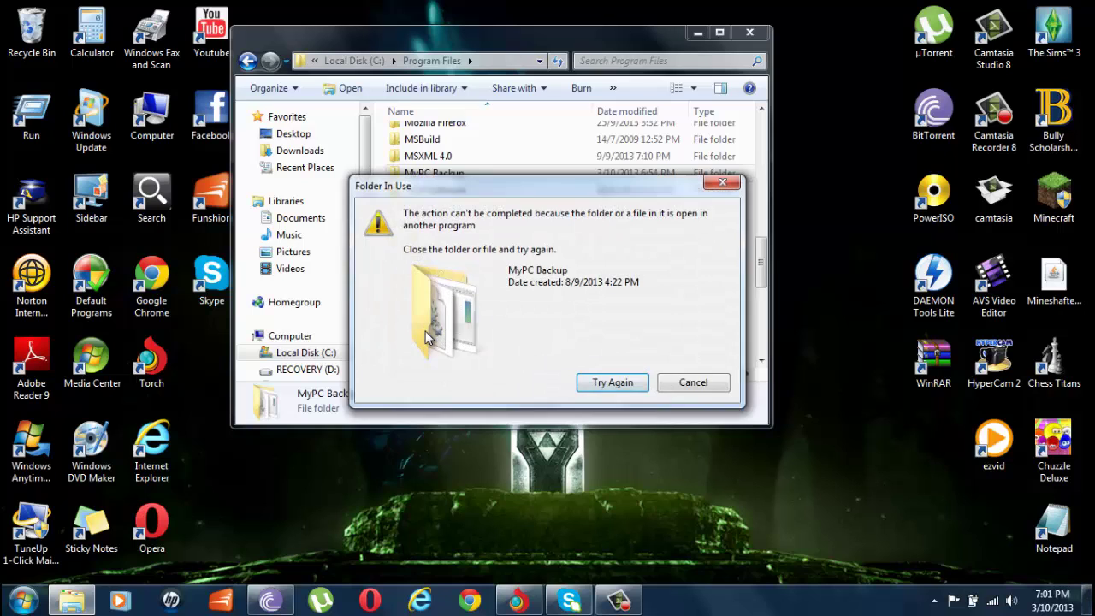
{"action": "key", "text": "Escape"}
Step: Examine the remaining Program Files entries below MyPC Backup for other unwanted program folders
{"action": "scroll", "coordinate": [428, 338], "scroll_direction": "down", "scroll_amount": 1}
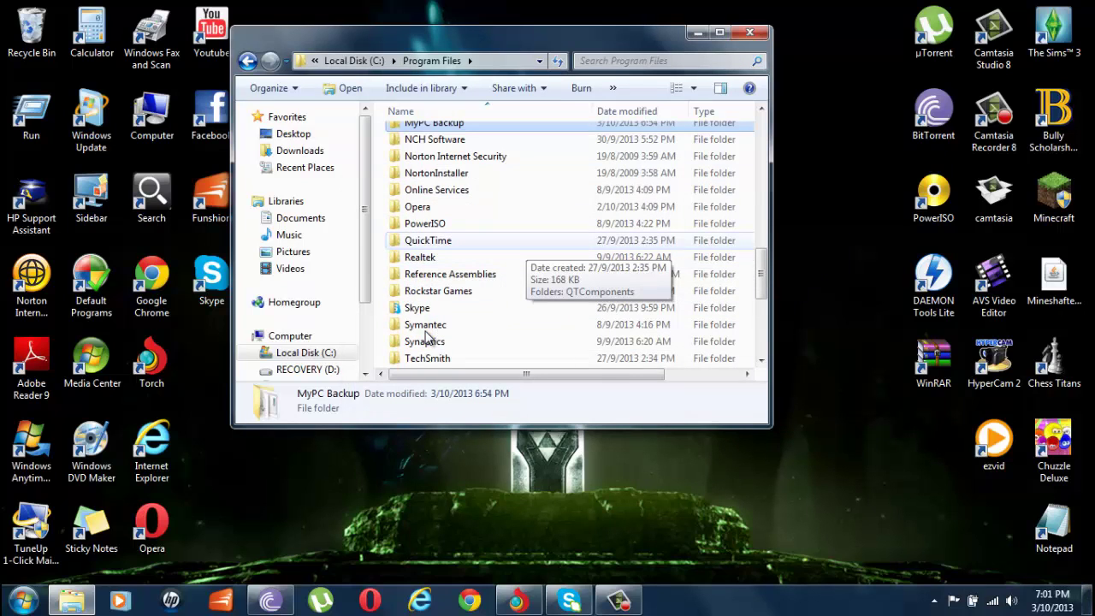
{"action": "scroll", "coordinate": [428, 338], "scroll_direction": "down", "scroll_amount": 1}
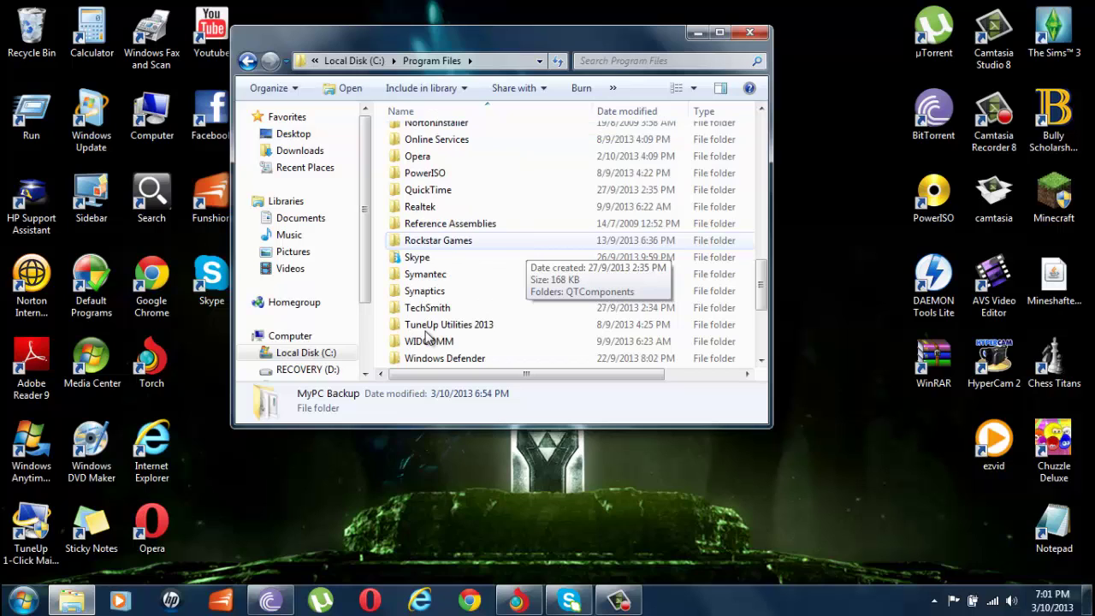
{"action": "scroll", "coordinate": [428, 338], "scroll_direction": "down", "scroll_amount": 3}
{"action": "scroll", "coordinate": [427, 338], "scroll_direction": "up", "scroll_amount": 1}
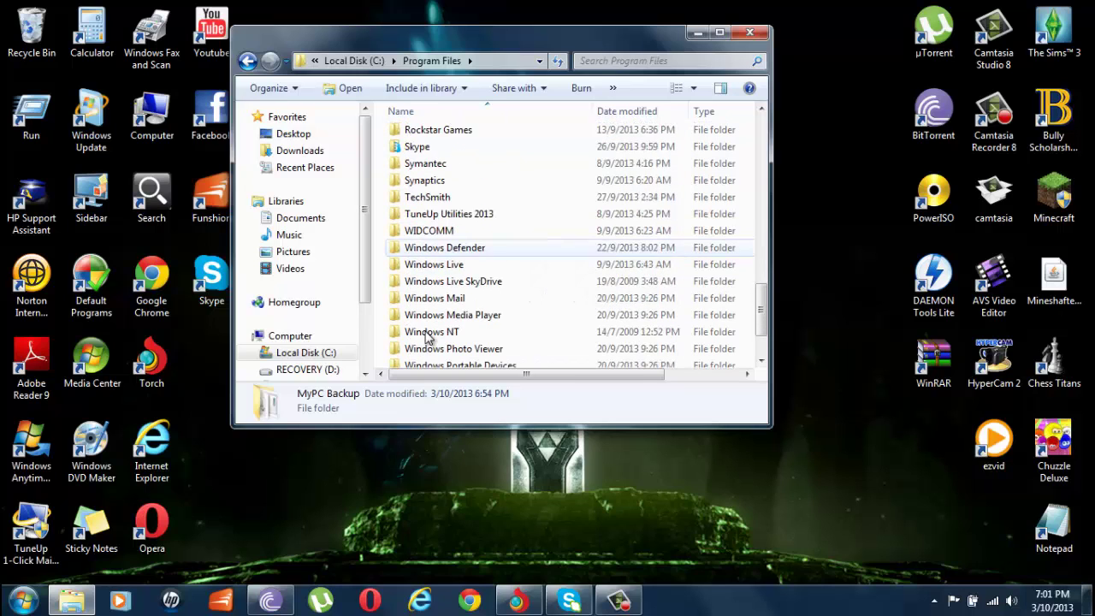
{"action": "scroll", "coordinate": [428, 338], "scroll_direction": "up", "scroll_amount": 1}
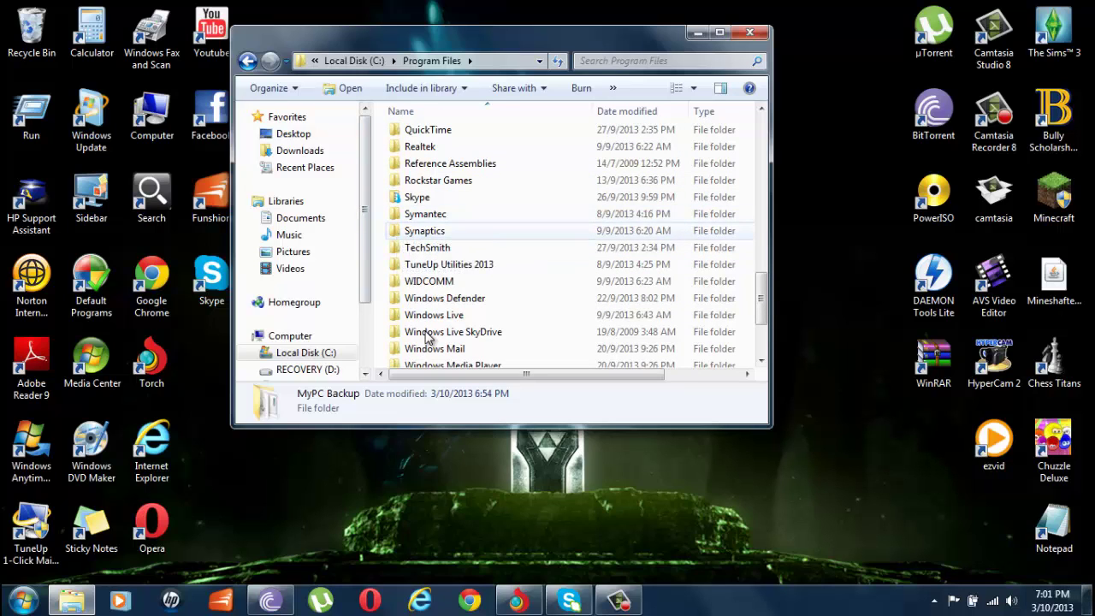
{"action": "scroll", "coordinate": [427, 338], "scroll_direction": "down", "scroll_amount": 3}
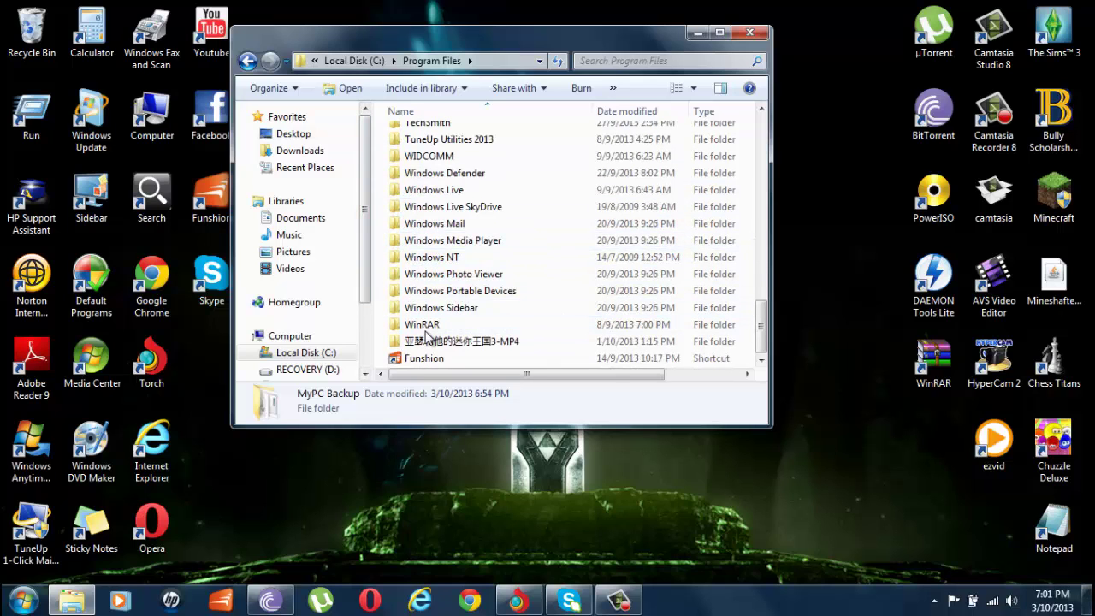
{"action": "left_click_drag", "start_coordinate": [464, 363], "coordinate": [387, 194]}
{"action": "scroll", "coordinate": [387, 195], "scroll_direction": "up", "scroll_amount": 10}
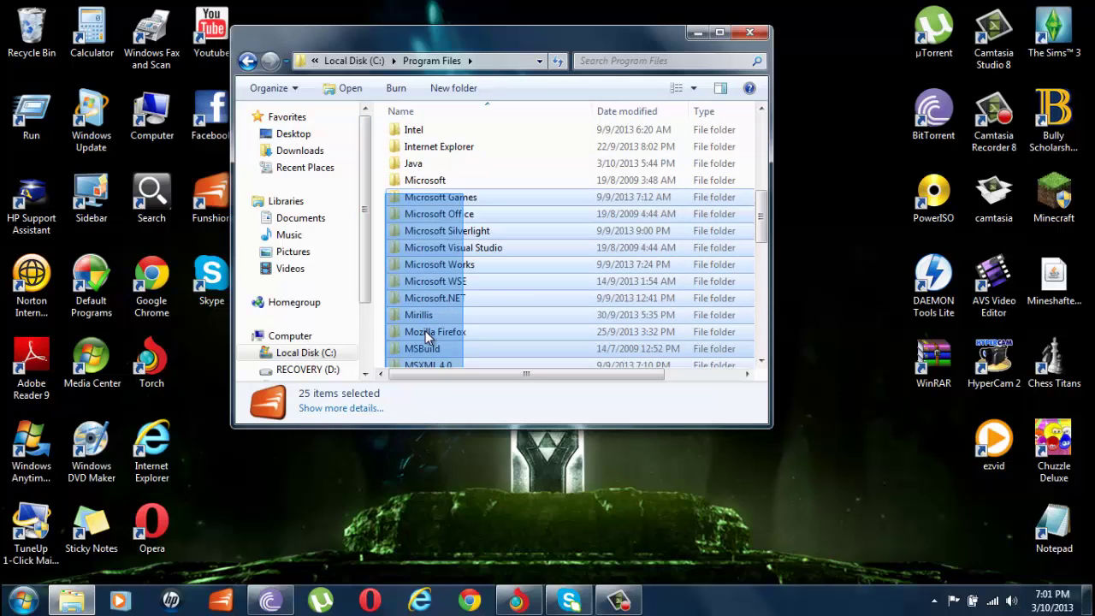
{"action": "scroll", "coordinate": [425, 332], "scroll_direction": "up", "scroll_amount": 12}
{"action": "left_click_drag", "start_coordinate": [425, 333], "coordinate": [425, 337]}
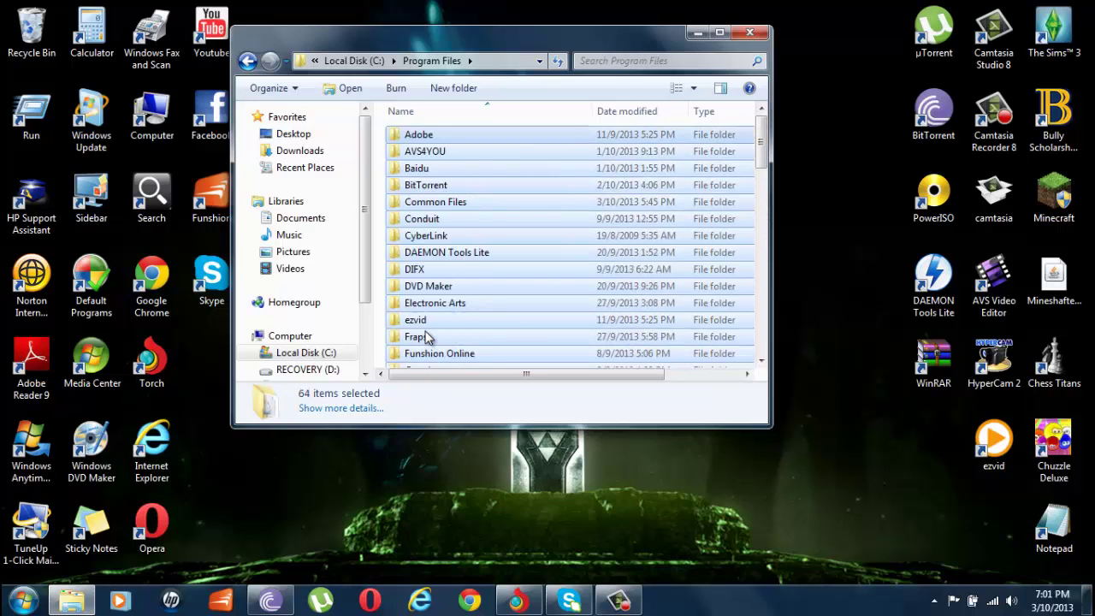
{"action": "scroll", "coordinate": [426, 336], "scroll_direction": "down", "scroll_amount": 7}
{"action": "left_click", "coordinate": [425, 337]}
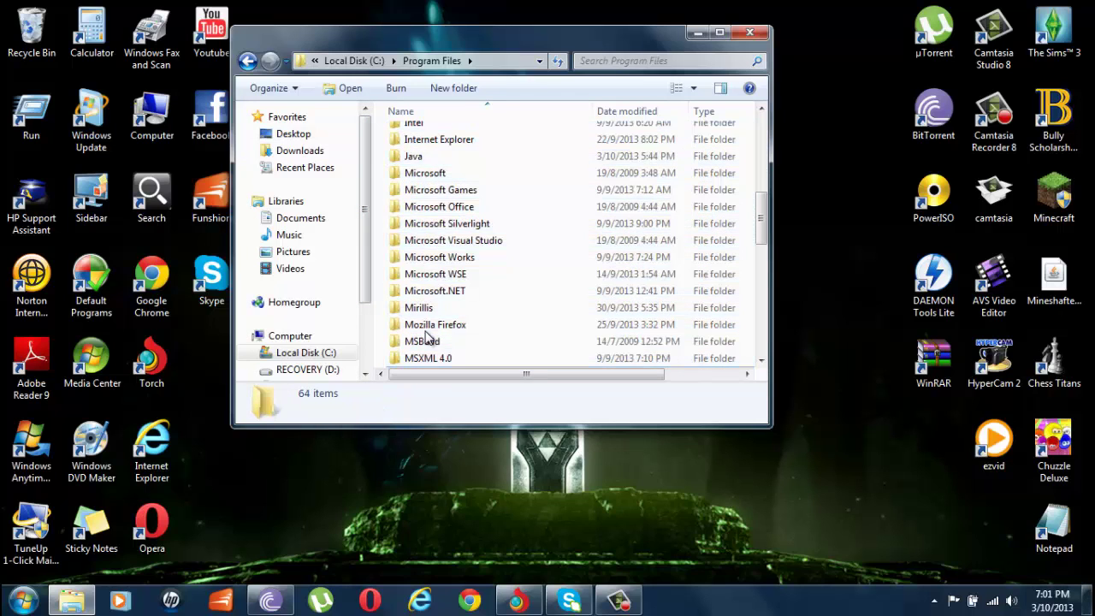
Step: Finish looking through the Program Files list, close its window and refresh the desktop
{"action": "scroll", "coordinate": [425, 336], "scroll_direction": "up", "scroll_amount": 2}
{"action": "scroll", "coordinate": [425, 336], "scroll_direction": "down", "scroll_amount": 13}
{"action": "scroll", "coordinate": [425, 336], "scroll_direction": "down", "scroll_amount": 1}
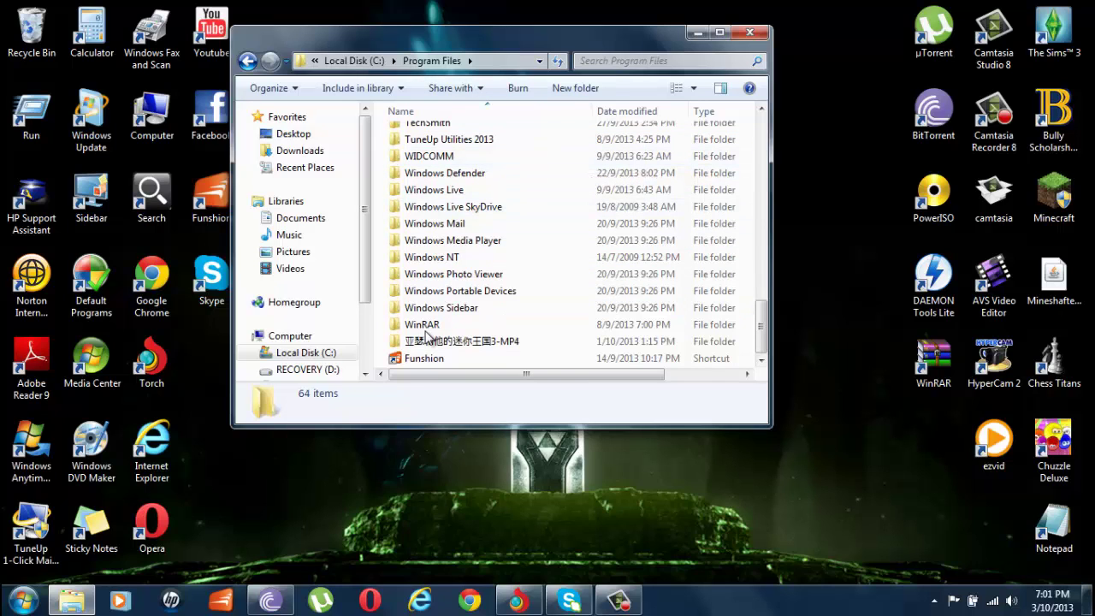
{"action": "key", "text": "alt+F4"}
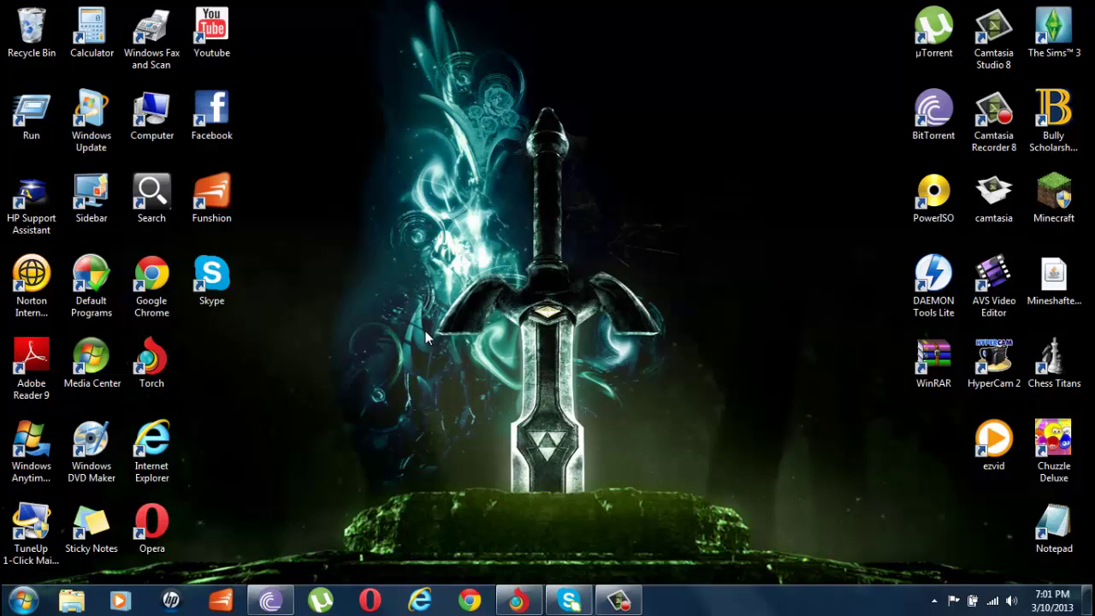
{"action": "right_click", "coordinate": [478, 268]}
{"action": "left_click", "coordinate": [522, 315]}
Step: Search programs and files for "Computer"
{"action": "key", "text": "super"}
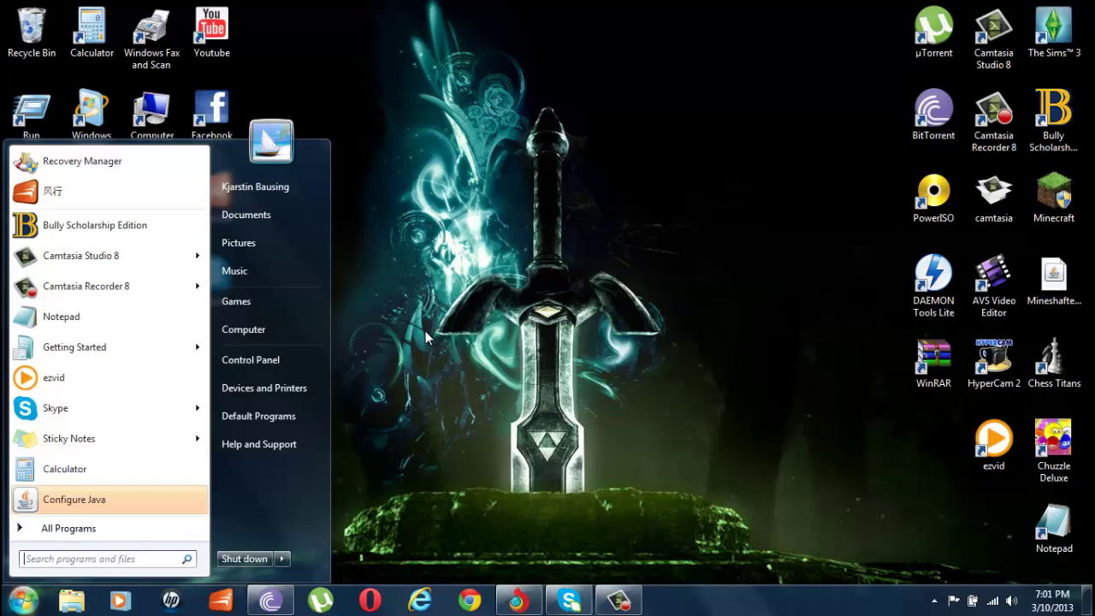
{"action": "key", "text": "Up"}
{"action": "key", "text": "Down"}
{"action": "key", "text": "Down"}
{"action": "key", "text": "Caps_Lock"}
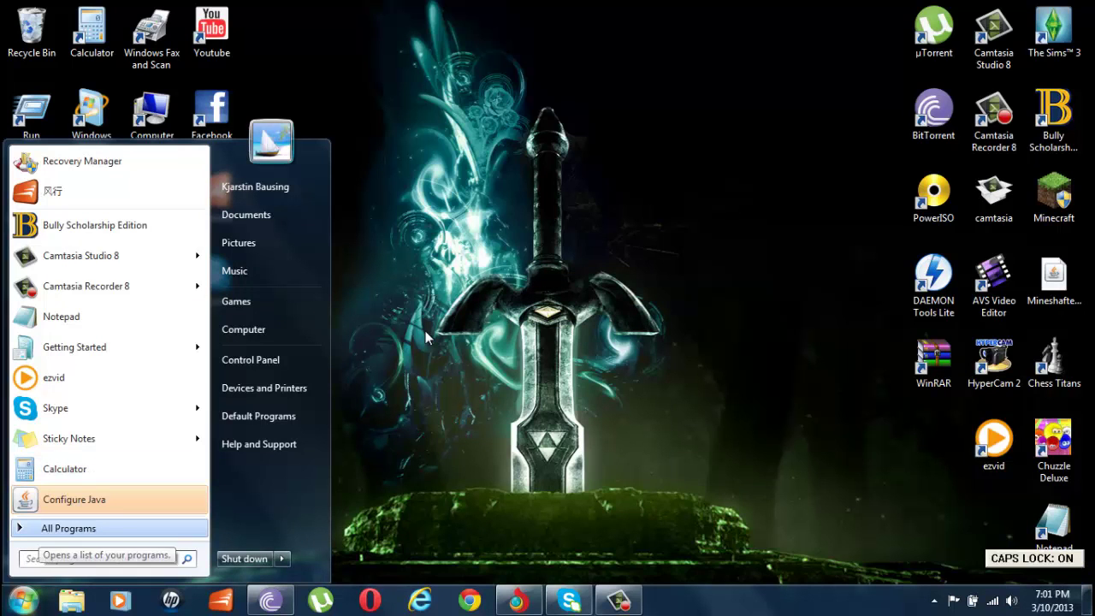
{"action": "type", "text": "C"}
{"action": "key", "text": "Caps_Lock"}
{"action": "type", "text": "omp"}
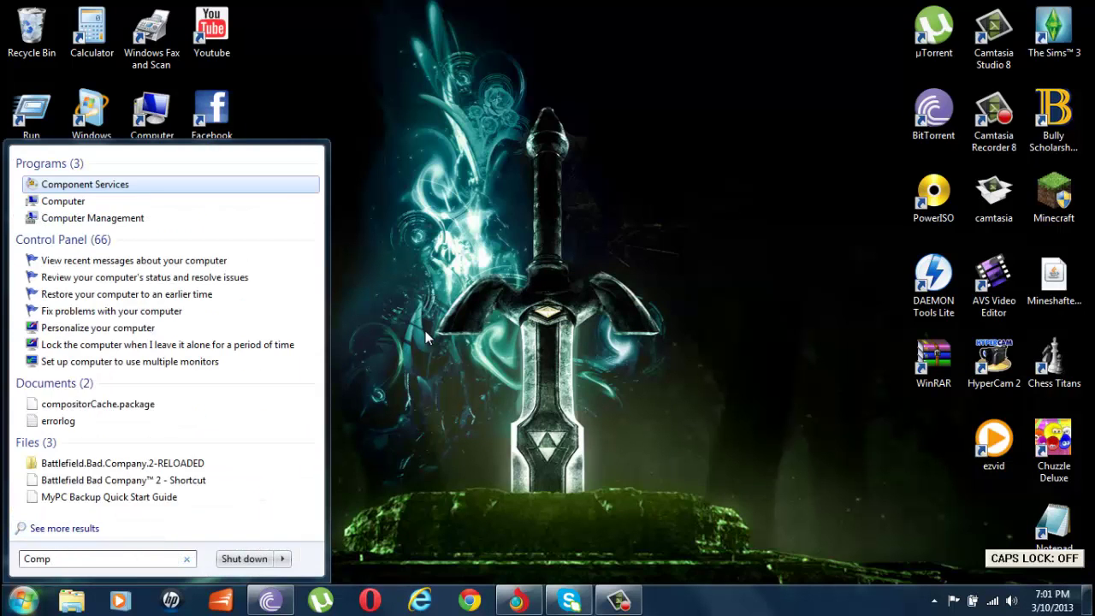
{"action": "type", "text": "uter"}
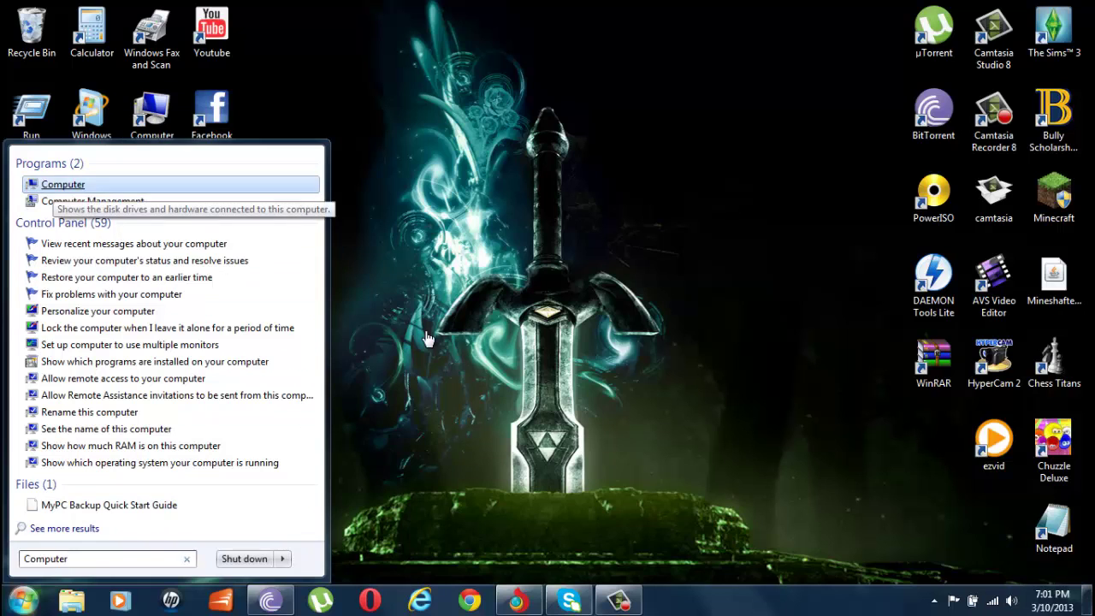
Step: Open the properties of the found Computer entry and bring up the advanced system settings
{"action": "key", "text": "Menu"}
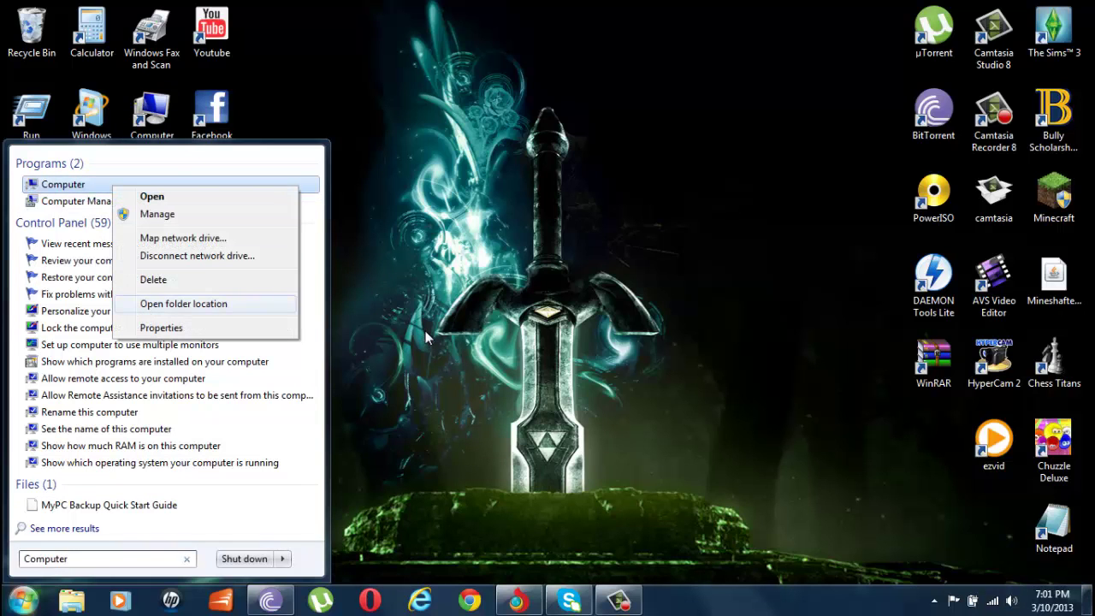
{"action": "key", "text": "Down"}
{"action": "key", "text": "Return"}
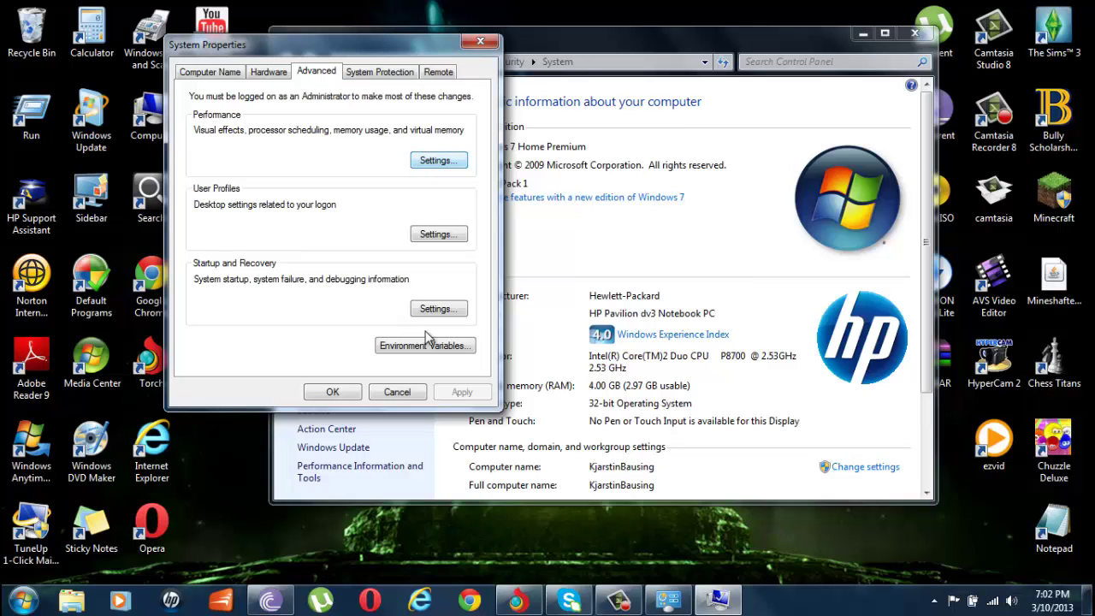
Step: Open the Performance settings and apply the visual effects option "Adjust for best performance"
{"action": "key", "text": "Return"}
{"action": "mouse_move", "coordinate": [342, 103]}
{"action": "left_mouse_down"}
{"action": "mouse_move", "coordinate": [381, 62]}
{"action": "mouse_move", "coordinate": [610, 22]}
{"action": "mouse_move", "coordinate": [602, 56]}
{"action": "mouse_move", "coordinate": [549, 42]}
{"action": "left_mouse_up"}
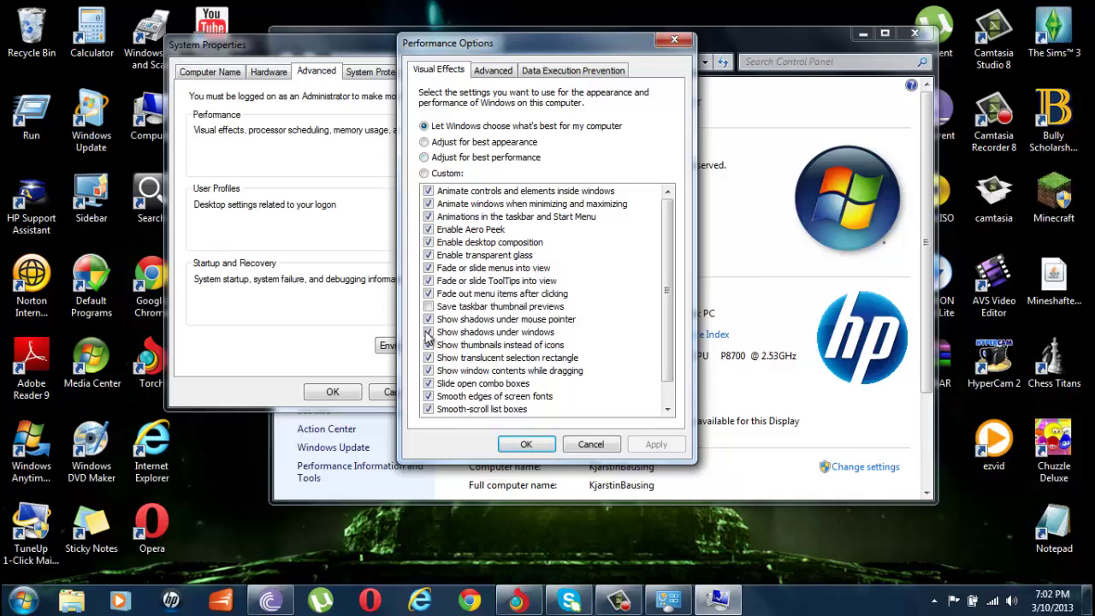
{"action": "left_click", "coordinate": [425, 157]}
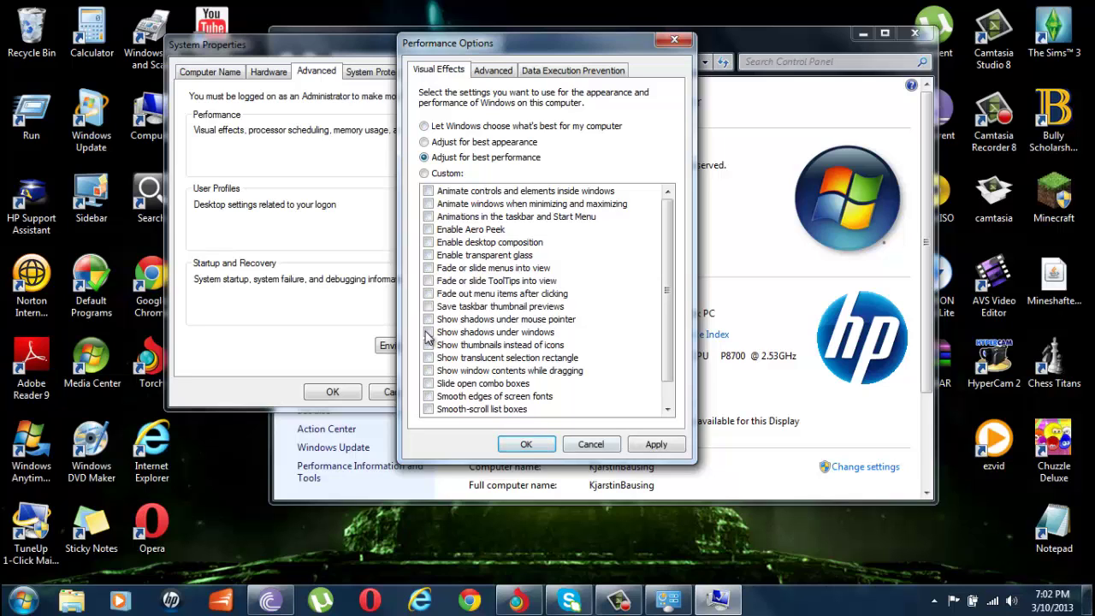
{"action": "key", "text": "alt+a"}
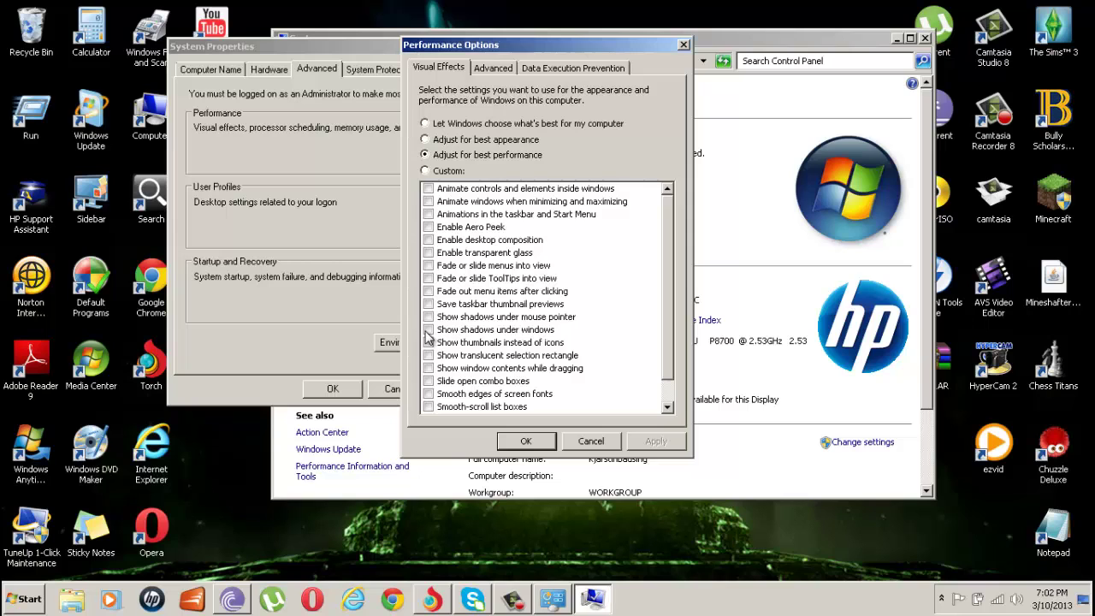
Step: Move the Performance Options dialog aside, minimize the System window and refresh the desktop
{"action": "left_click_drag", "start_coordinate": [548, 44], "coordinate": [504, 47]}
{"action": "right_click", "coordinate": [563, 2]}
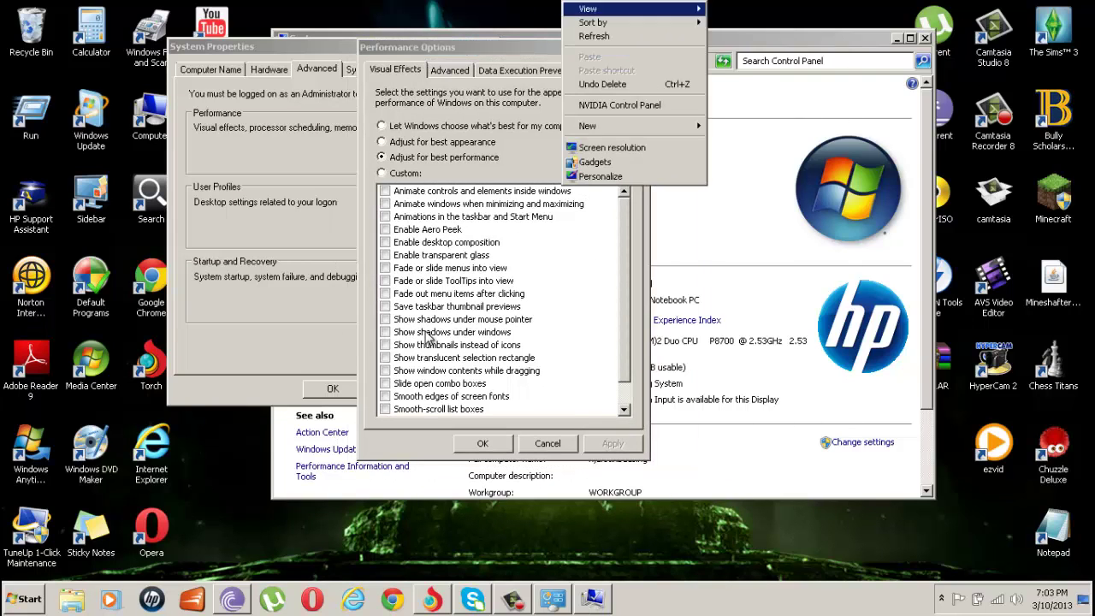
{"action": "left_click", "coordinate": [594, 36]}
{"action": "left_click", "coordinate": [896, 39]}
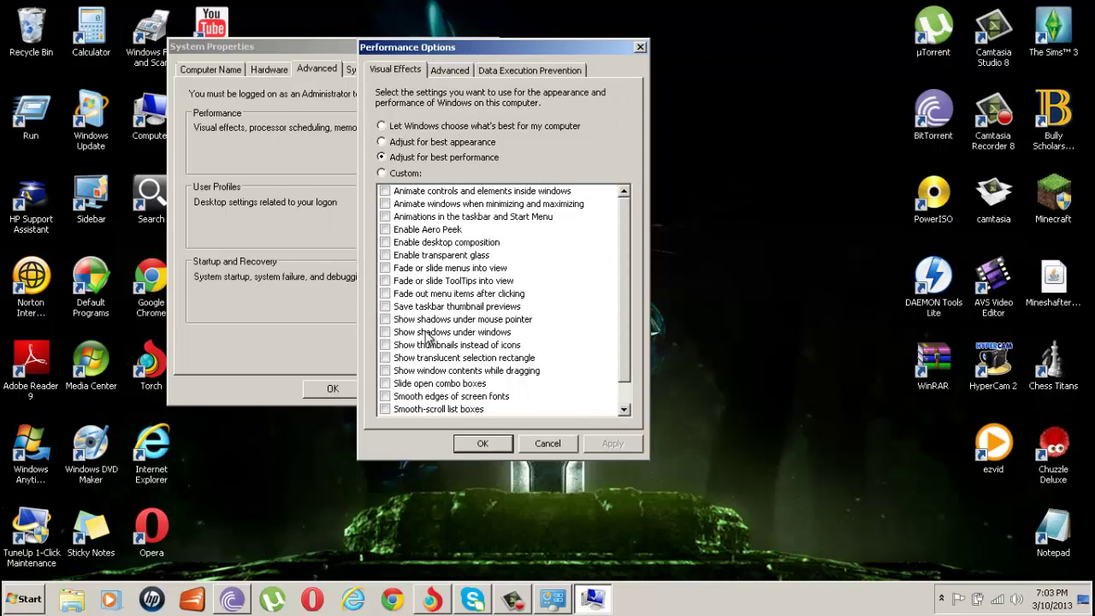
{"action": "left_click_drag", "start_coordinate": [503, 47], "coordinate": [422, 78]}
{"action": "right_click", "coordinate": [725, 57]}
{"action": "left_click", "coordinate": [757, 93]}
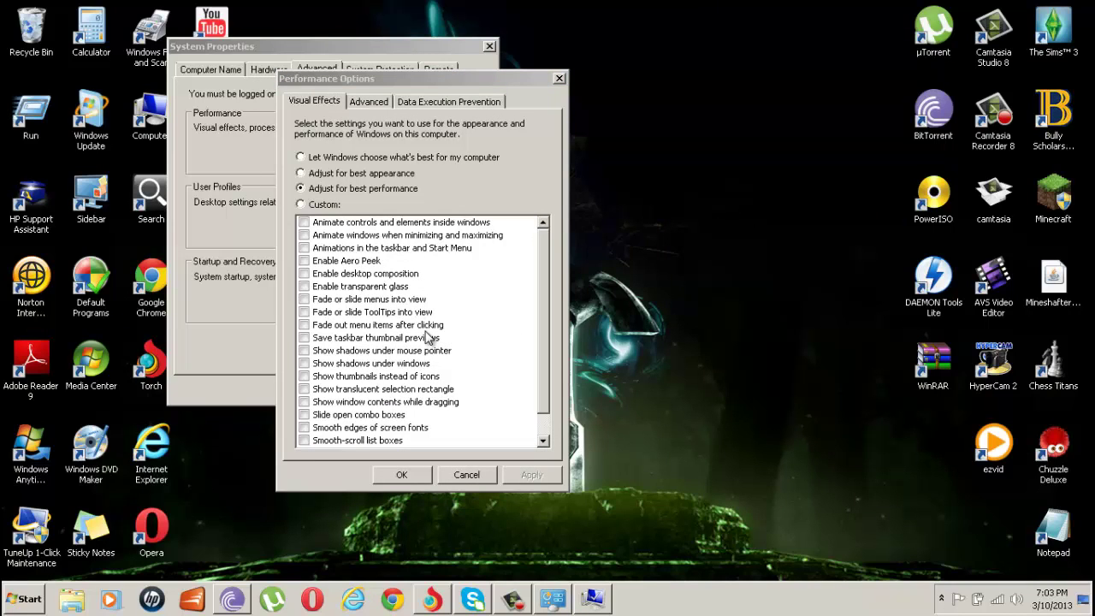
Step: Set the visual effects to "Let Windows choose what's best for my computer" and apply the change
{"action": "left_click", "coordinate": [301, 157]}
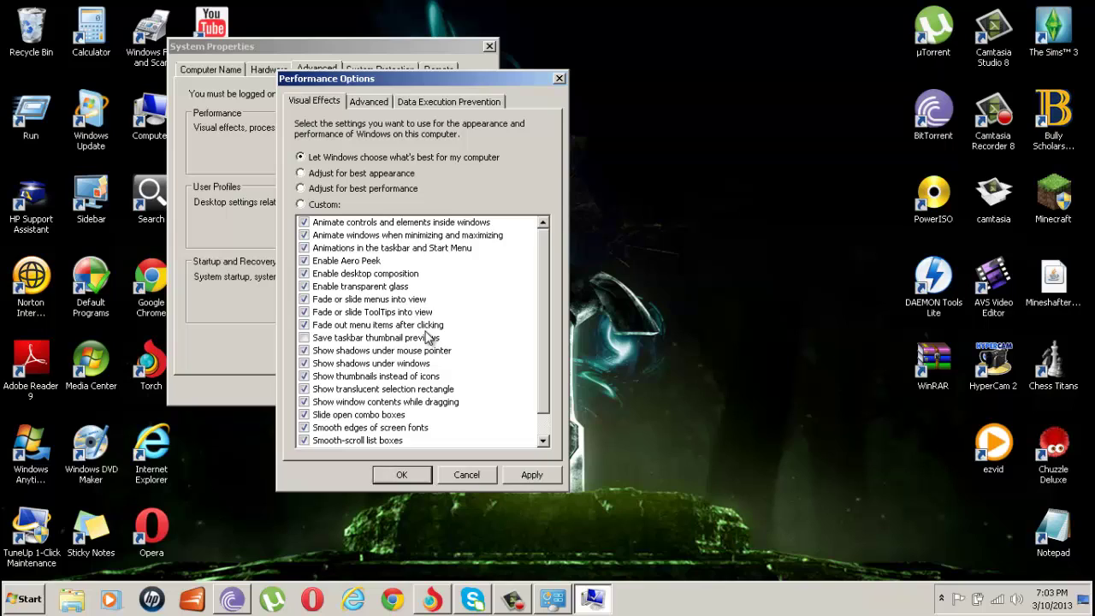
{"action": "key", "text": "alt+a"}
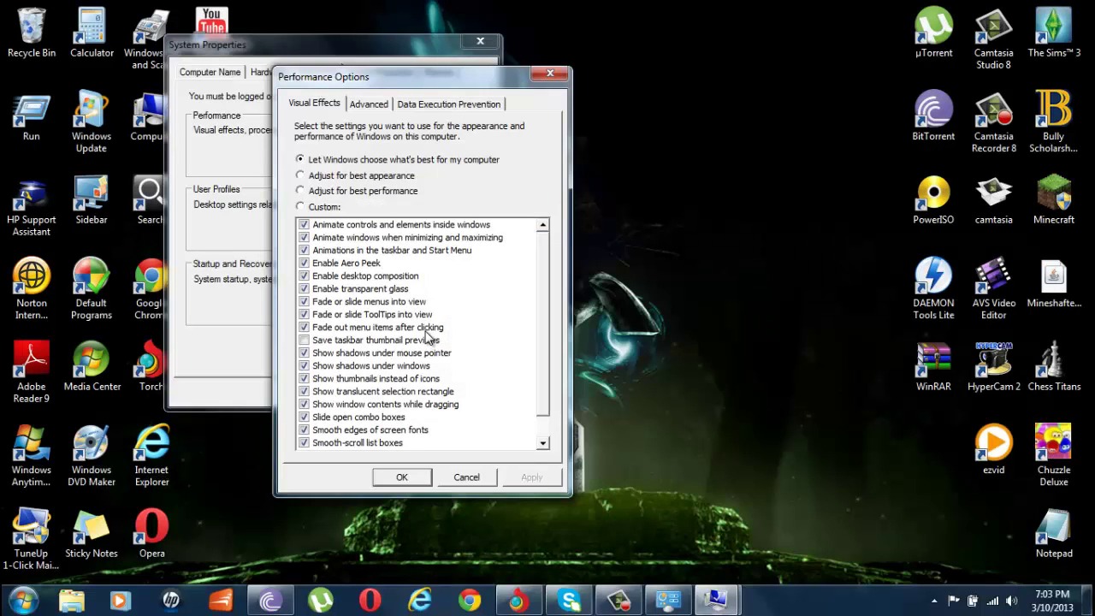
Step: Switch to the Torch browser, restart the playing YouTube video from the beginning and return to the desktop
{"action": "key", "text": "alt+Tab"}
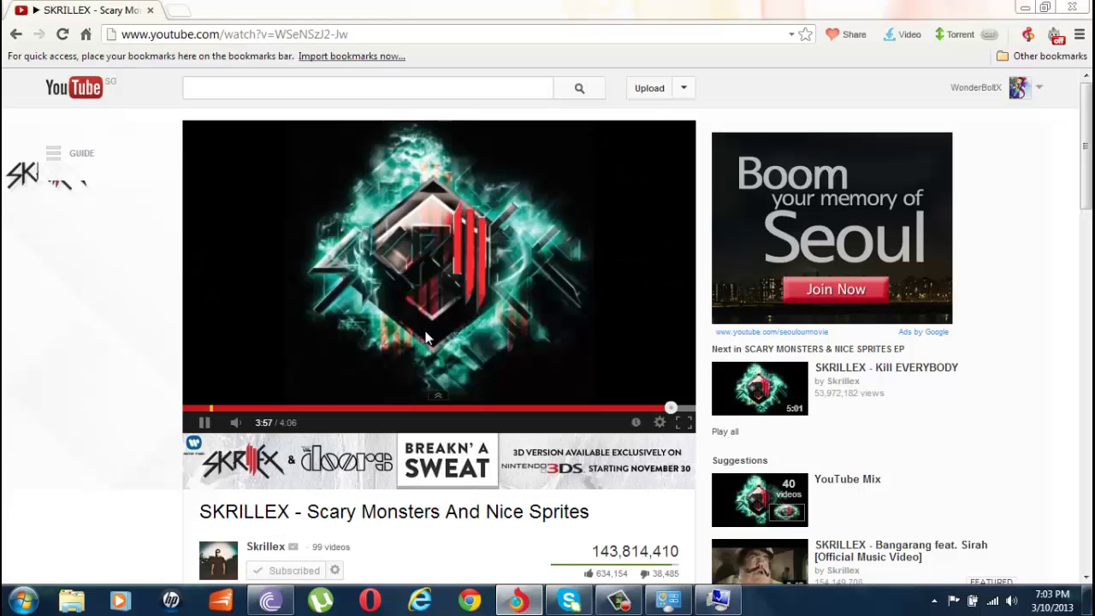
{"action": "key", "text": "Home"}
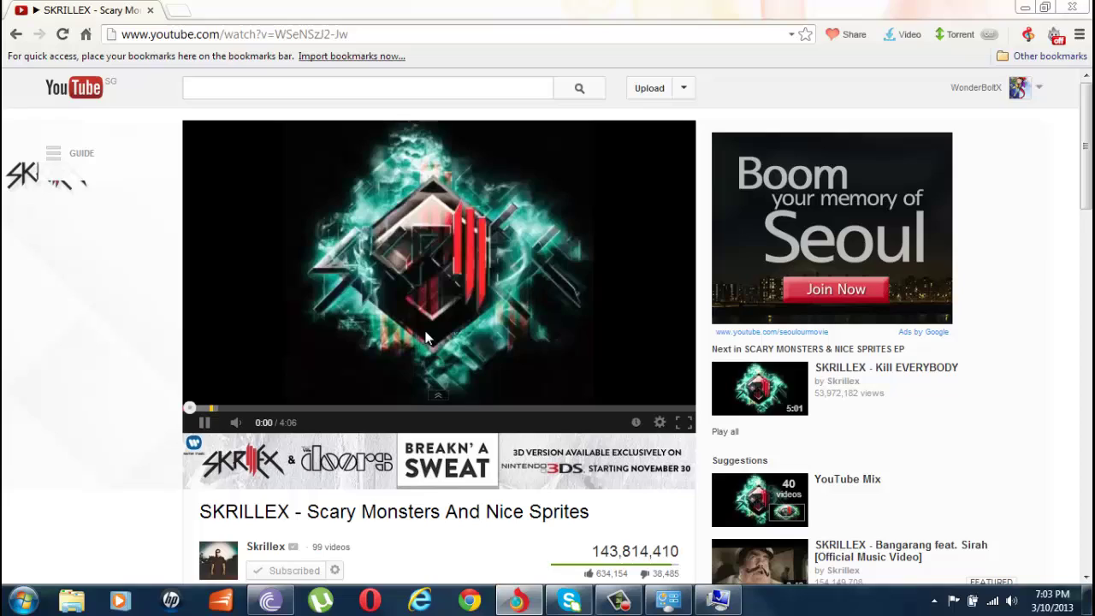
{"action": "key", "text": "super+m"}
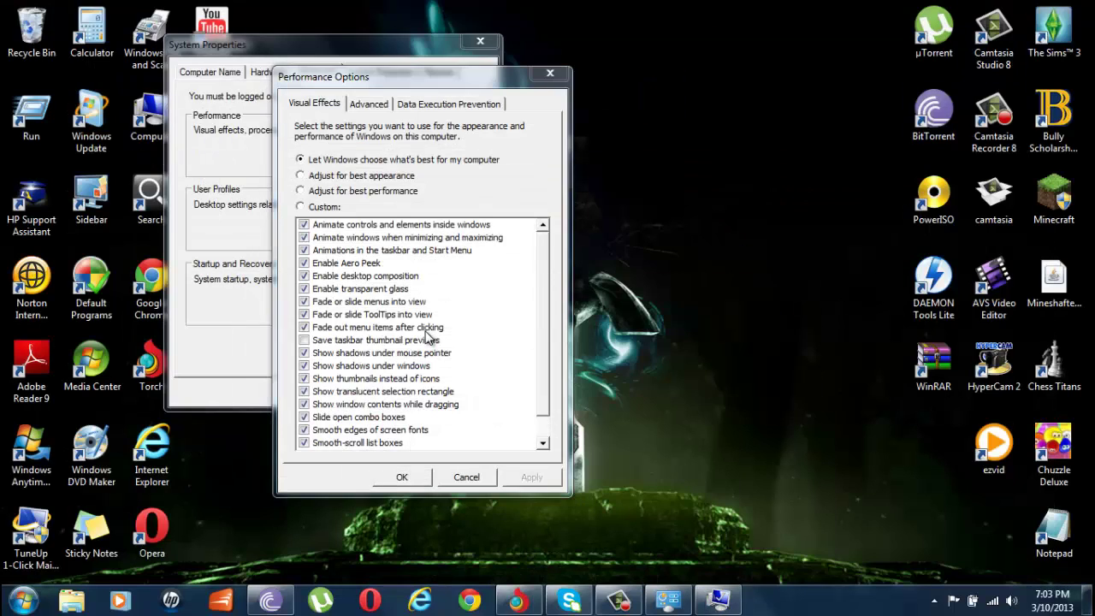
Step: Refresh the desktop and close the Performance Options and System Properties dialogs
{"action": "right_click", "coordinate": [688, 124]}
{"action": "left_click", "coordinate": [732, 169]}
{"action": "left_click", "coordinate": [428, 77]}
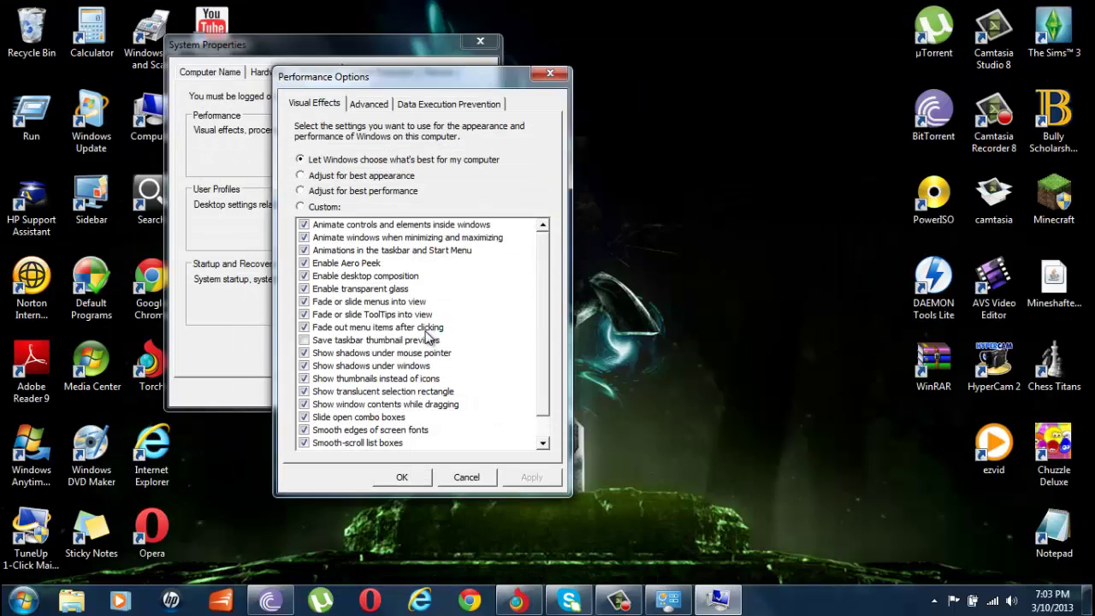
{"action": "mouse_move", "coordinate": [428, 77]}
{"action": "left_mouse_down"}
{"action": "mouse_move", "coordinate": [326, 51]}
{"action": "mouse_move", "coordinate": [352, 62]}
{"action": "left_mouse_up"}
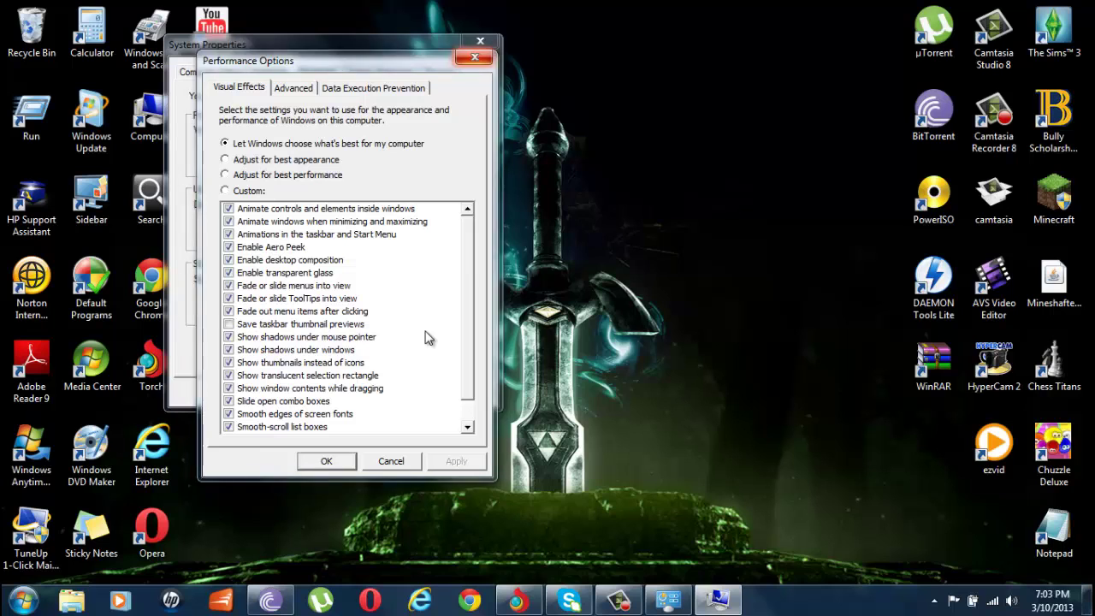
{"action": "left_click", "coordinate": [474, 58]}
{"action": "left_click", "coordinate": [480, 41]}
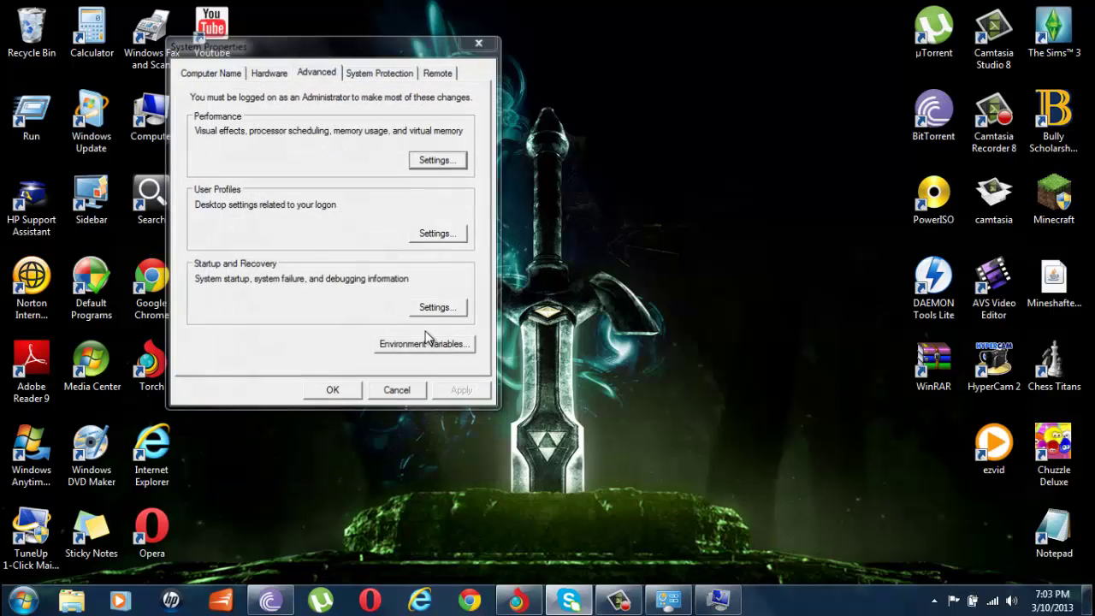
Step: Refresh the desktop and close the minimized System window
{"action": "right_click", "coordinate": [538, 62]}
{"action": "left_click", "coordinate": [583, 107]}
{"action": "left_click", "coordinate": [668, 601]}
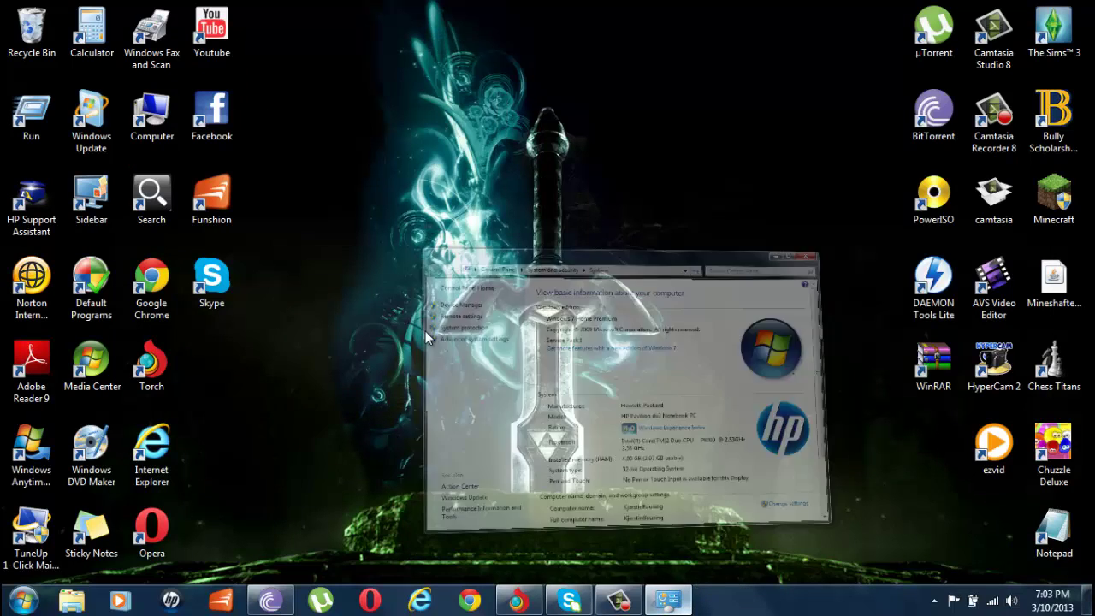
{"action": "right_click", "coordinate": [668, 601]}
{"action": "left_click", "coordinate": [637, 555]}
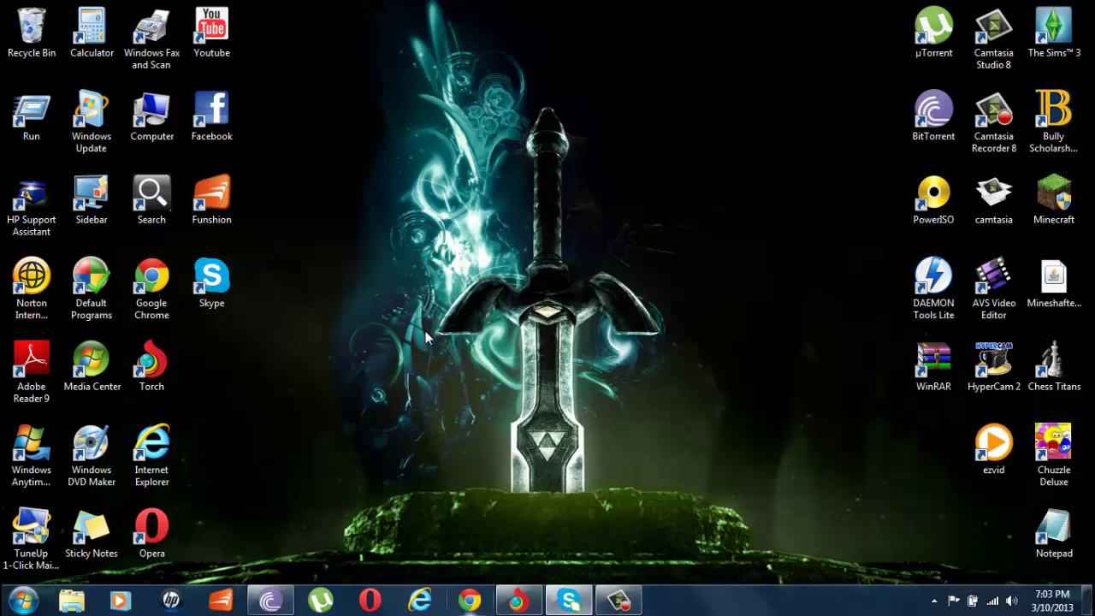
Step: Refresh the empty desktop once more and bring up the Camtasia Recorder window
{"action": "key", "text": "Menu"}
{"action": "key", "text": "Down"}
{"action": "key", "text": "Down"}
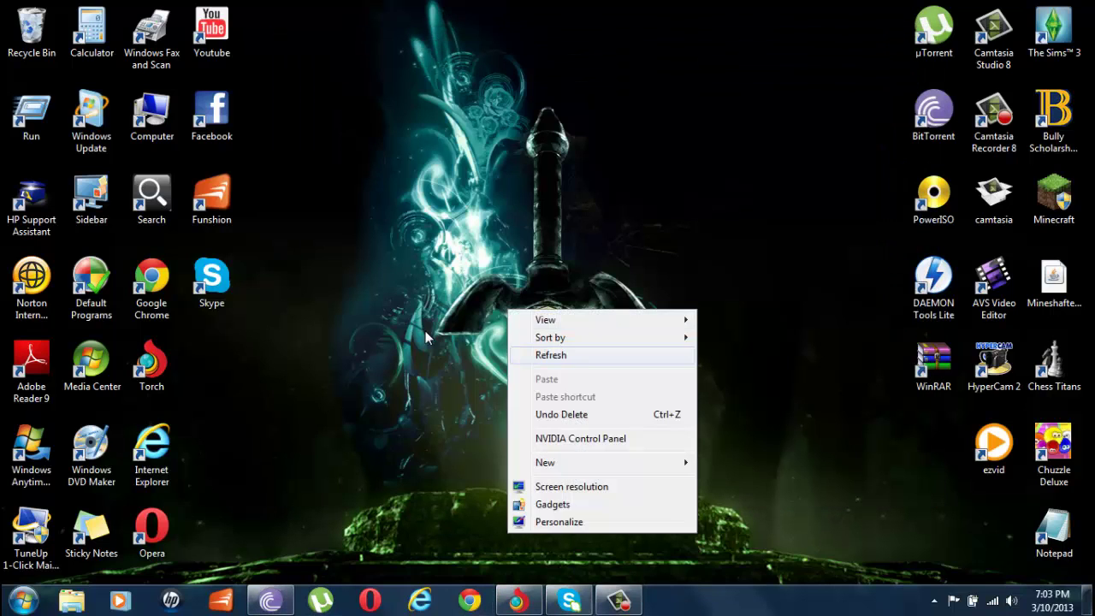
{"action": "key", "text": "Return"}
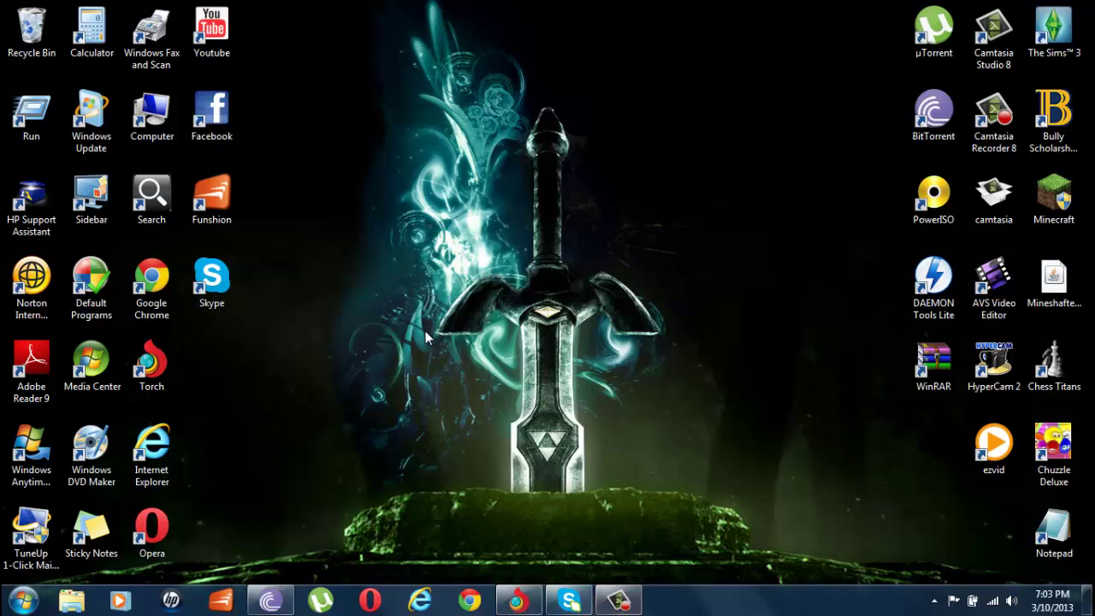
{"action": "left_click", "coordinate": [619, 601]}
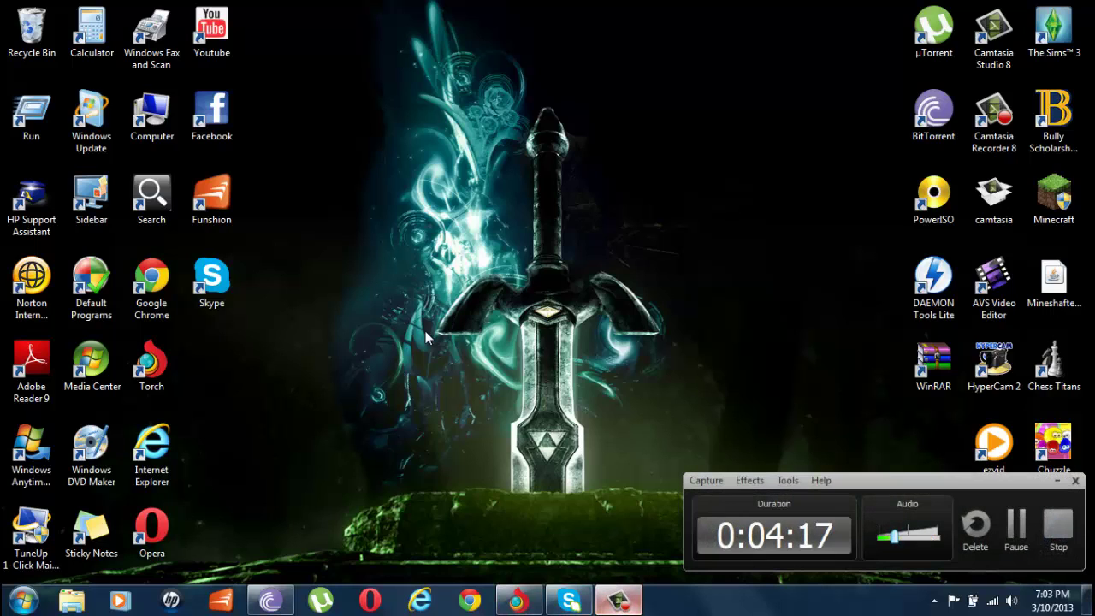